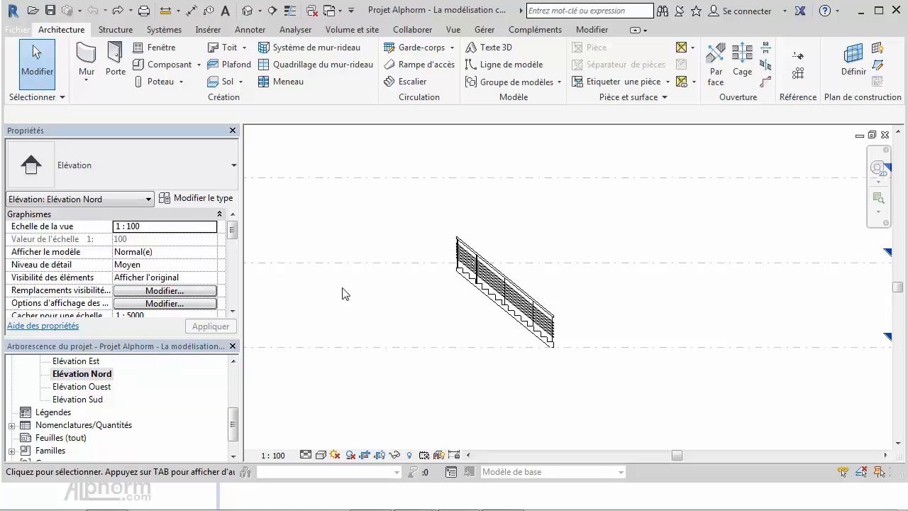
# Delete the existing staircase from the north elevation.
pyautogui.moveTo(233, 426); pyautogui.dragTo(233, 404)
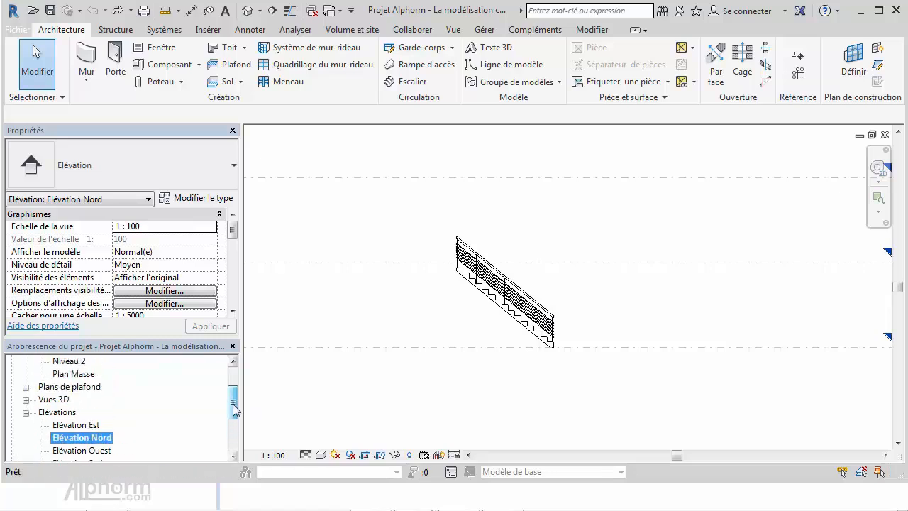
pyautogui.click(494, 303)
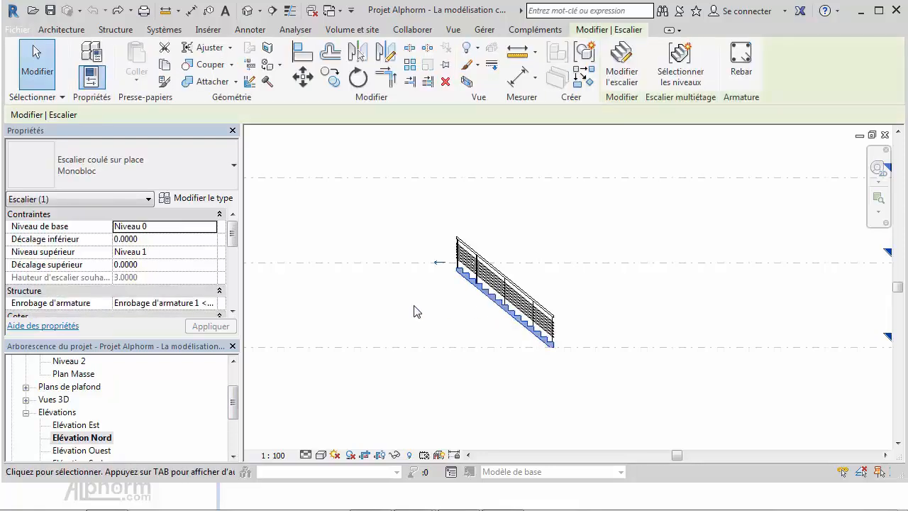
pyautogui.press('Delete')
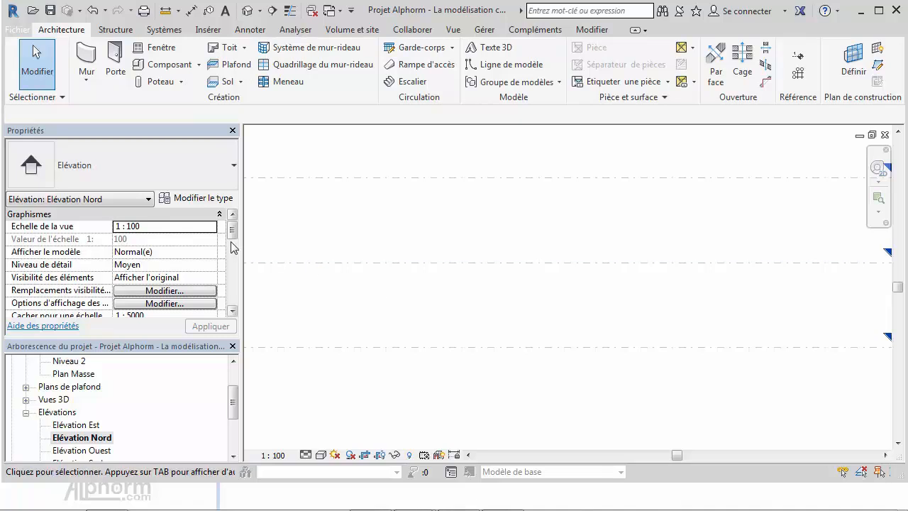
# Open the Niveau 0 floor plan.
pyautogui.moveTo(233, 407); pyautogui.dragTo(233, 369)
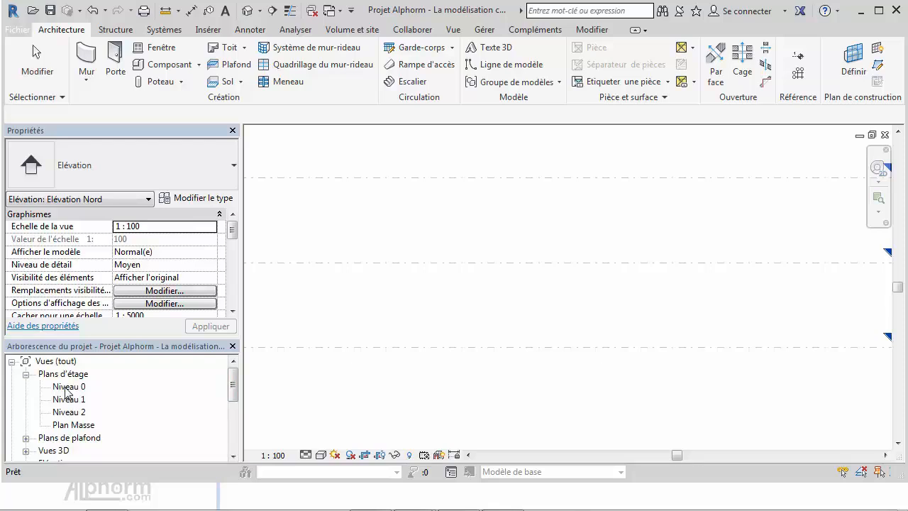
pyautogui.moveTo(233, 381)
pyautogui.mouseDown()
pyautogui.moveTo(233, 404)
pyautogui.moveTo(233, 381)
pyautogui.mouseUp()
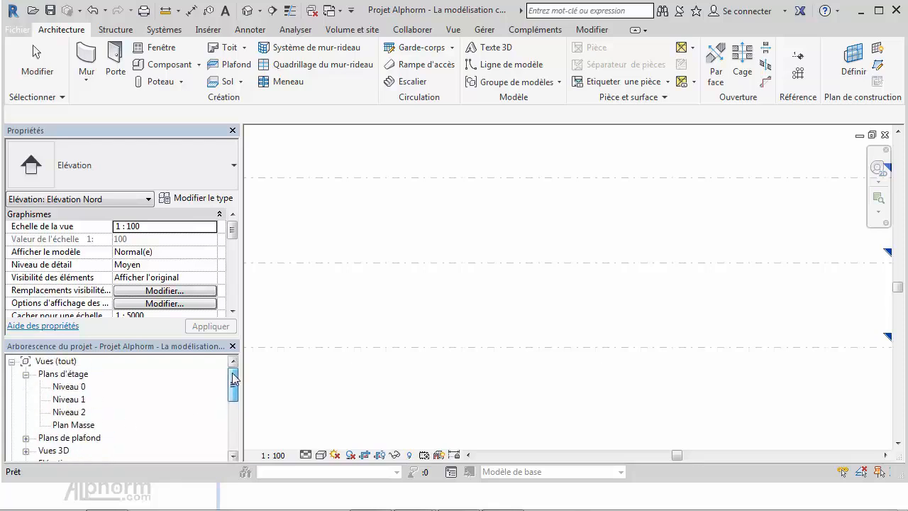
pyautogui.click(72, 387)
pyautogui.doubleClick(72, 388)
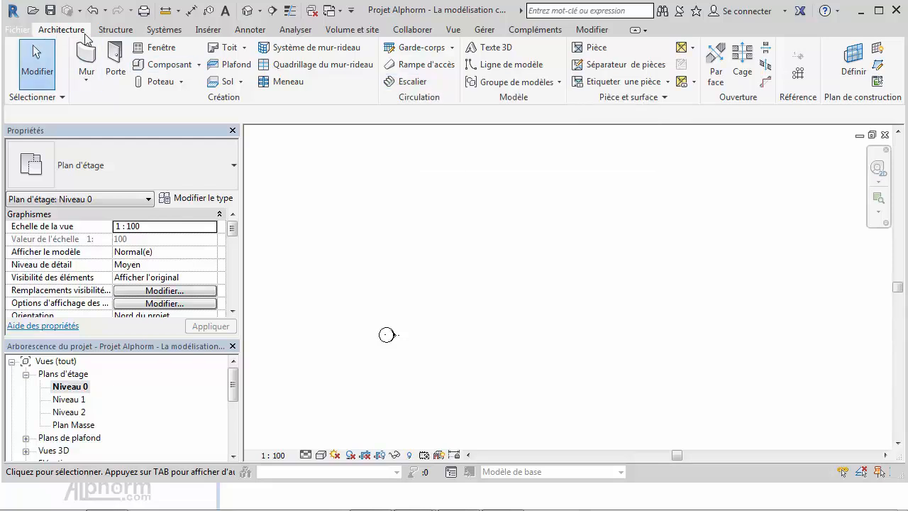
# Start a new stair using the Escalier assemblé type.
pyautogui.click(422, 83)
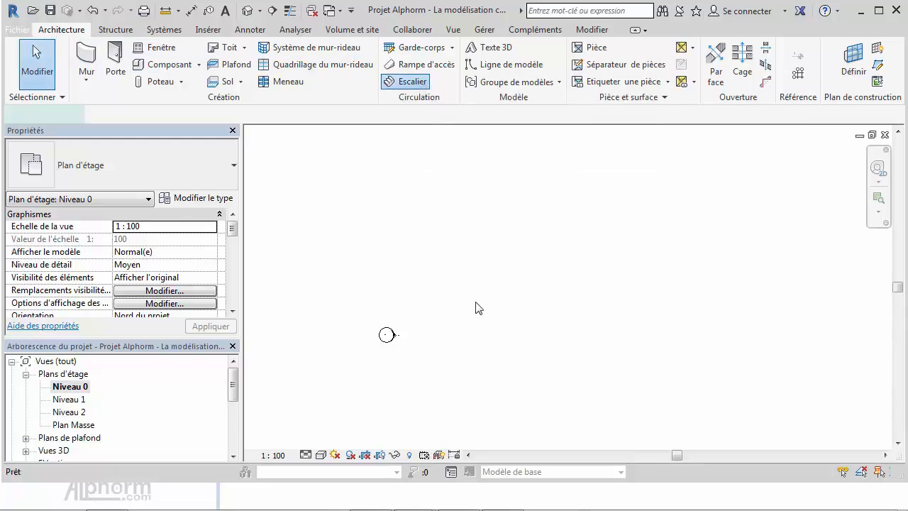
pyautogui.click(228, 167)
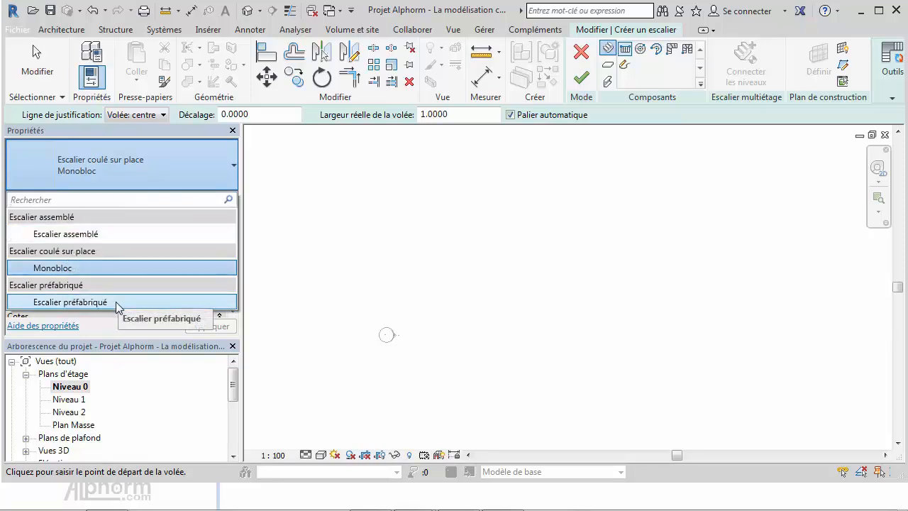
pyautogui.click(94, 234)
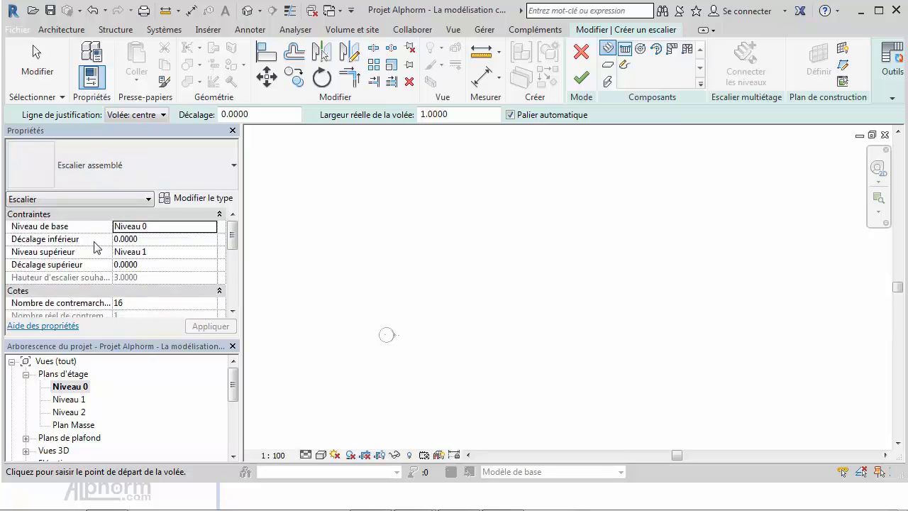
# Duplicate the assembled stair type under the name "Escalier Assemblé Métallique".
pyautogui.click(182, 201)
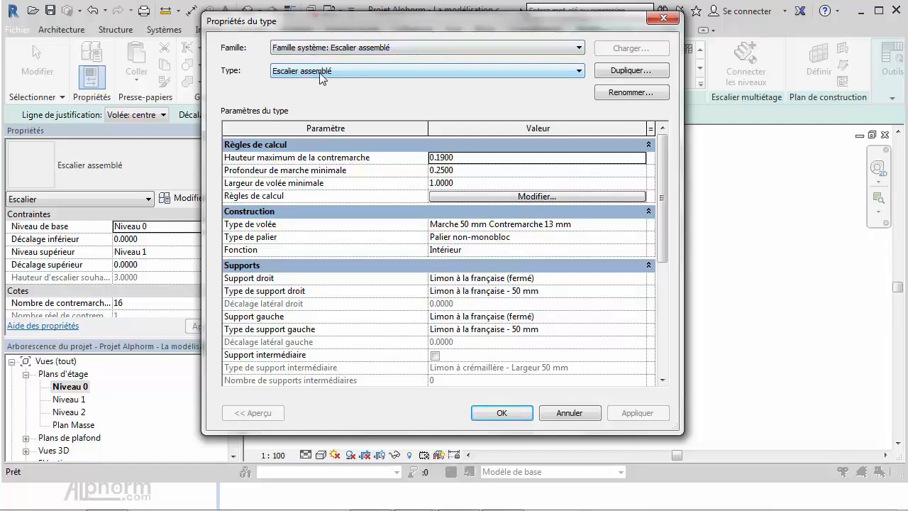
pyautogui.click(630, 71)
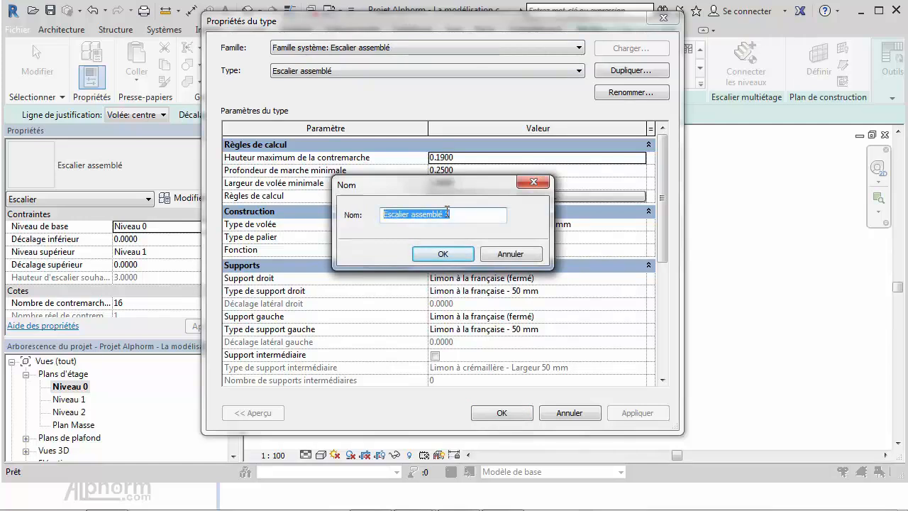
pyautogui.write('Escalier Assemblé')
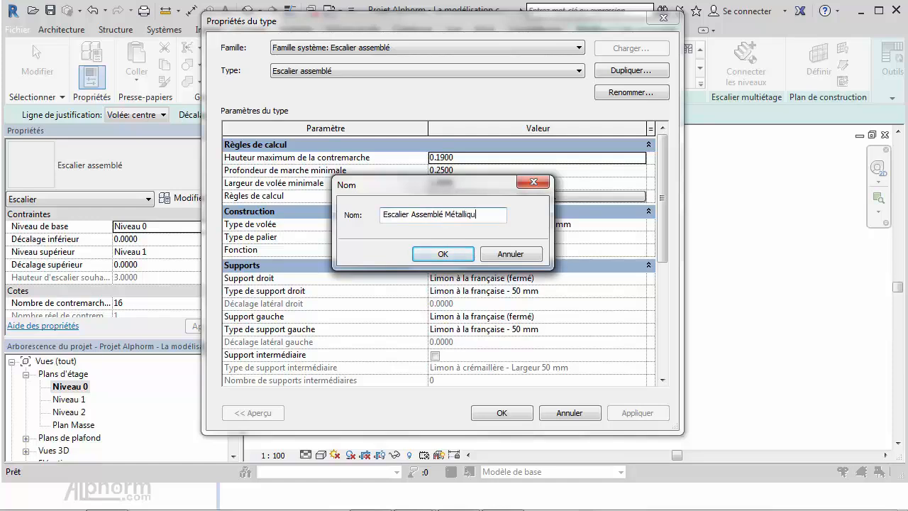
pyautogui.click(444, 255)
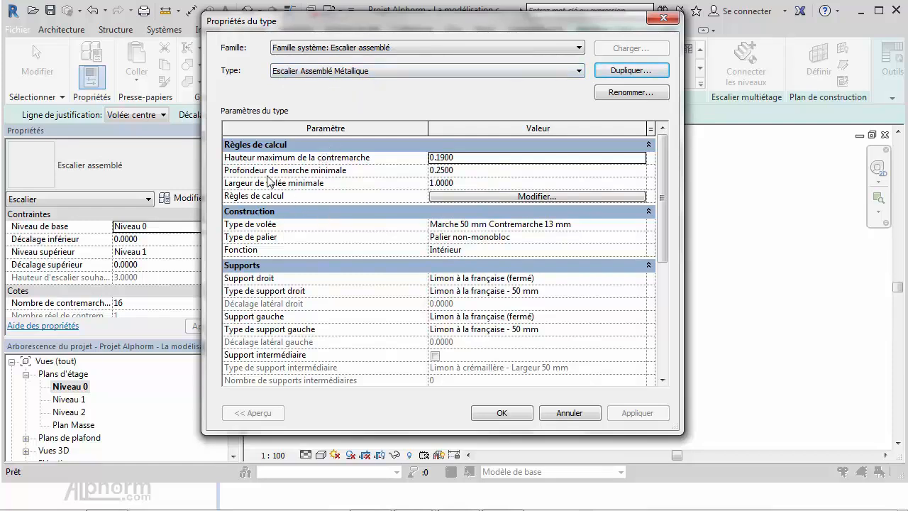
# Examine the stair type's riser, tread and run width limits and the options of the stair calculator.
pyautogui.moveTo(275, 162)
pyautogui.moveTo(253, 189)
pyautogui.moveTo(310, 186)
pyautogui.click(539, 198)
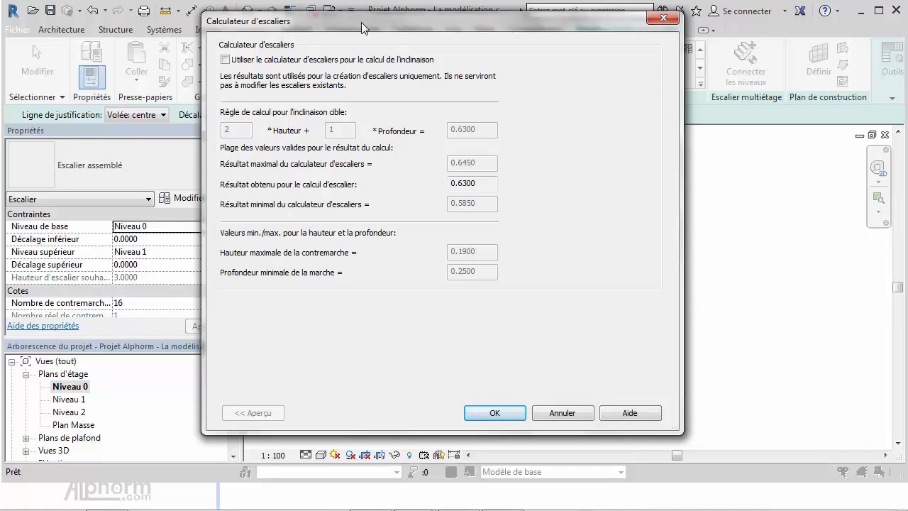
pyautogui.moveTo(361, 22); pyautogui.dragTo(392, 37)
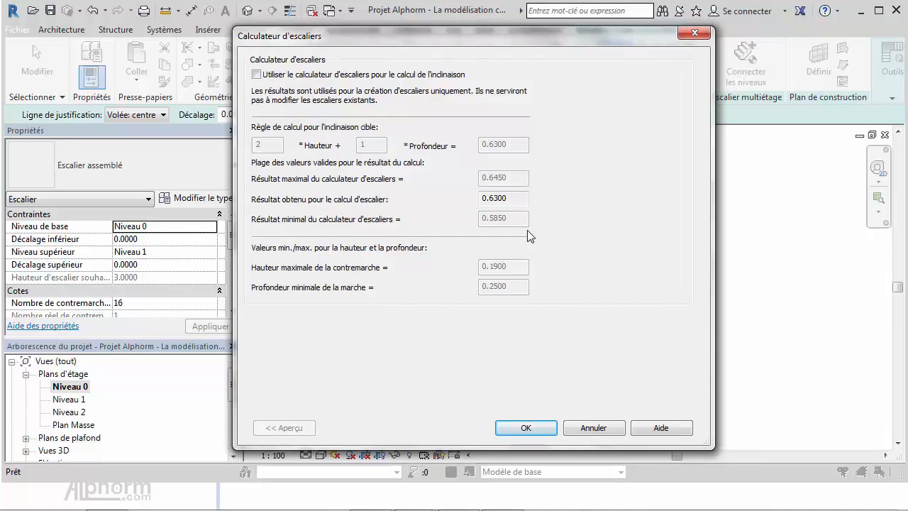
pyautogui.click(256, 74)
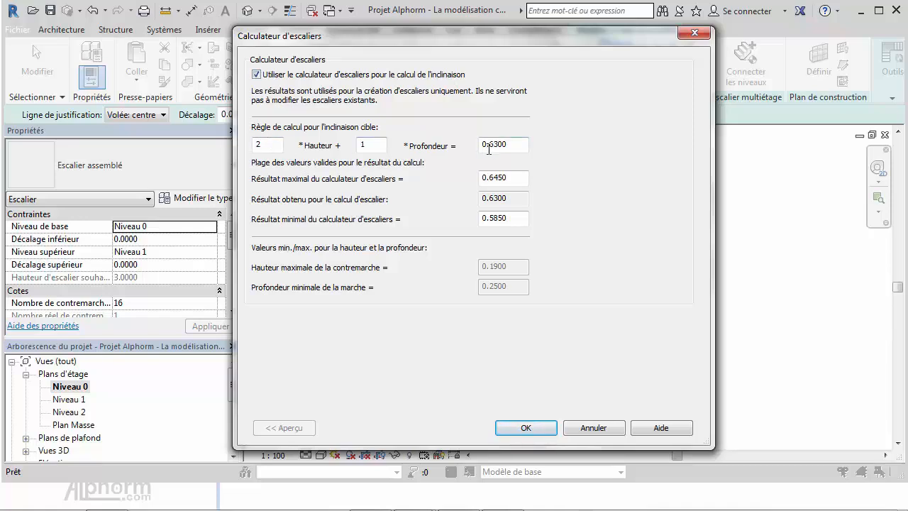
pyautogui.click(256, 75)
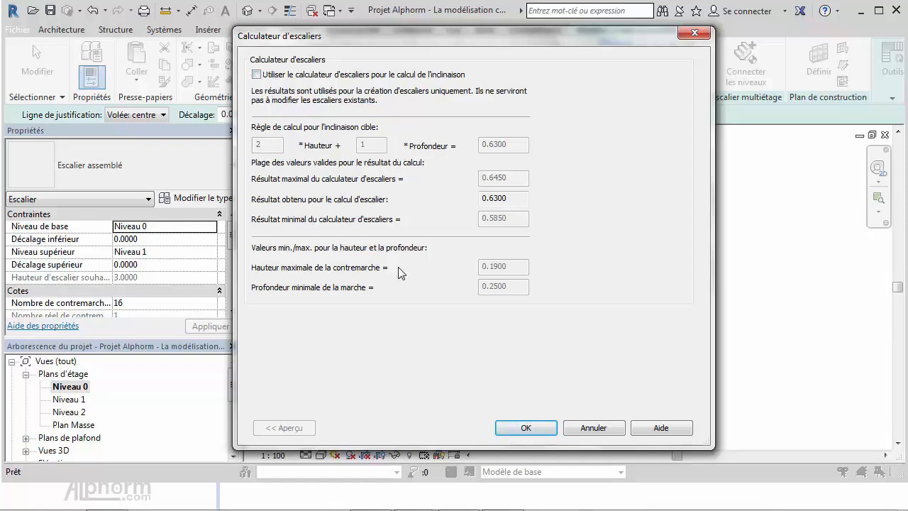
pyautogui.click(526, 427)
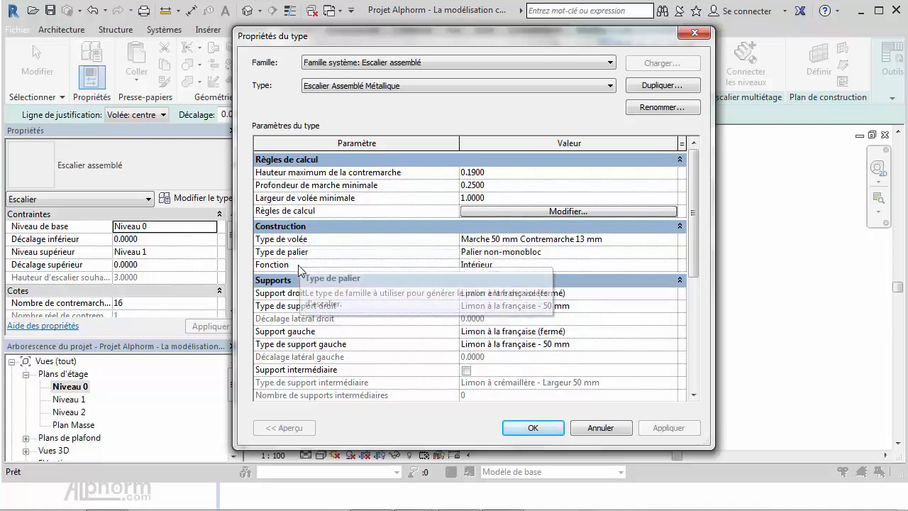
# Duplicate the stair's run type under the name "Marche 20mm Contrmarche 10mm".
pyautogui.click(469, 239)
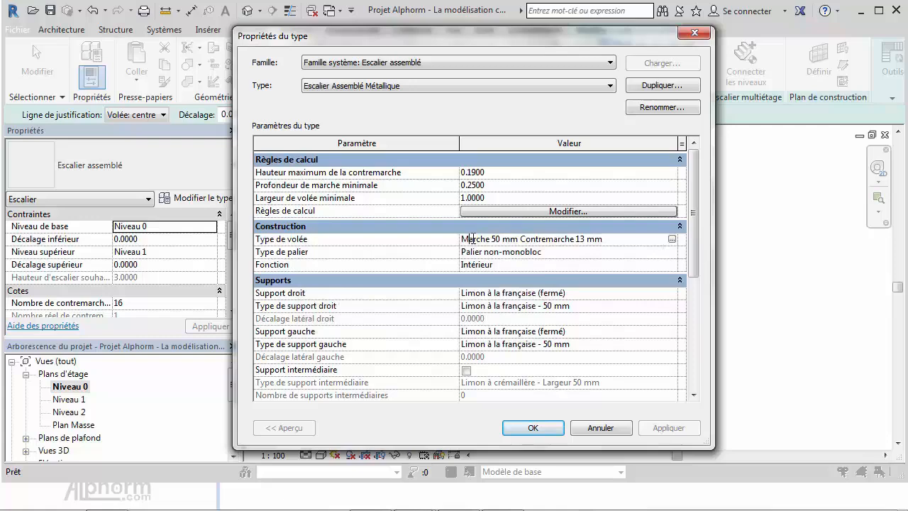
pyautogui.click(673, 240)
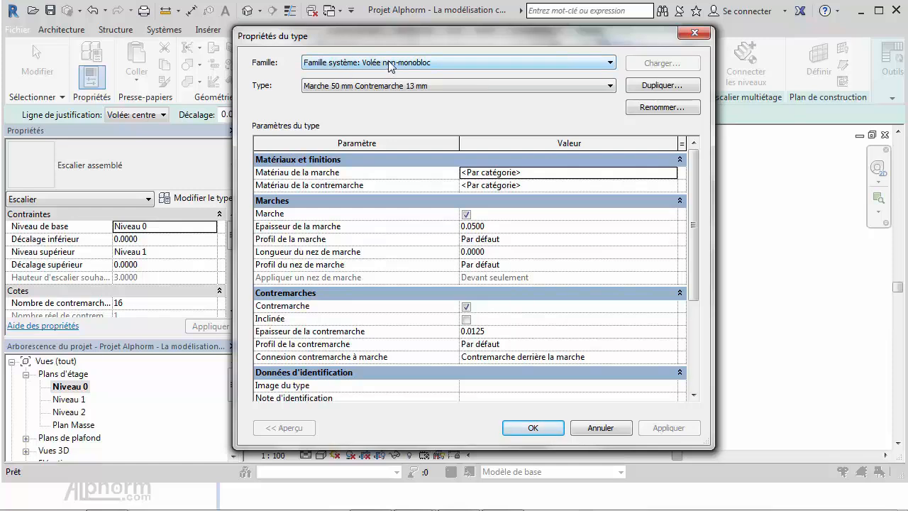
pyautogui.click(663, 86)
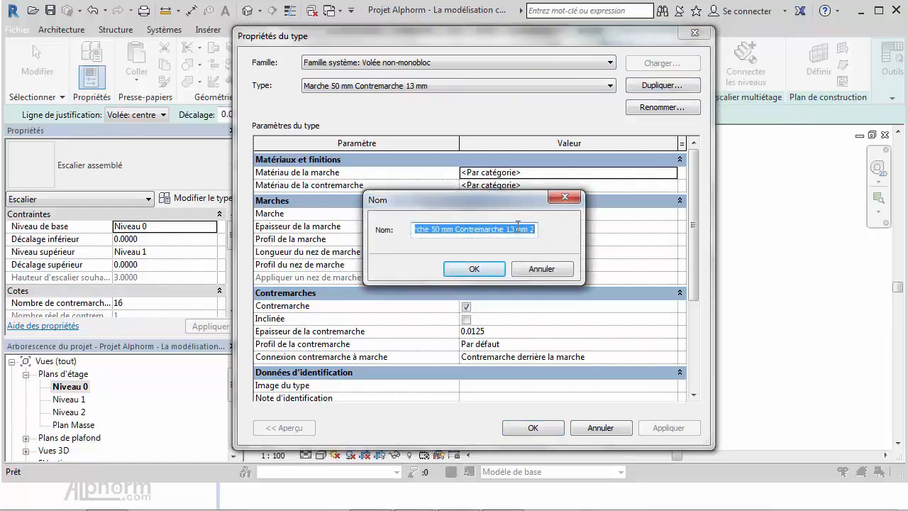
pyautogui.write('Marche 20mm')
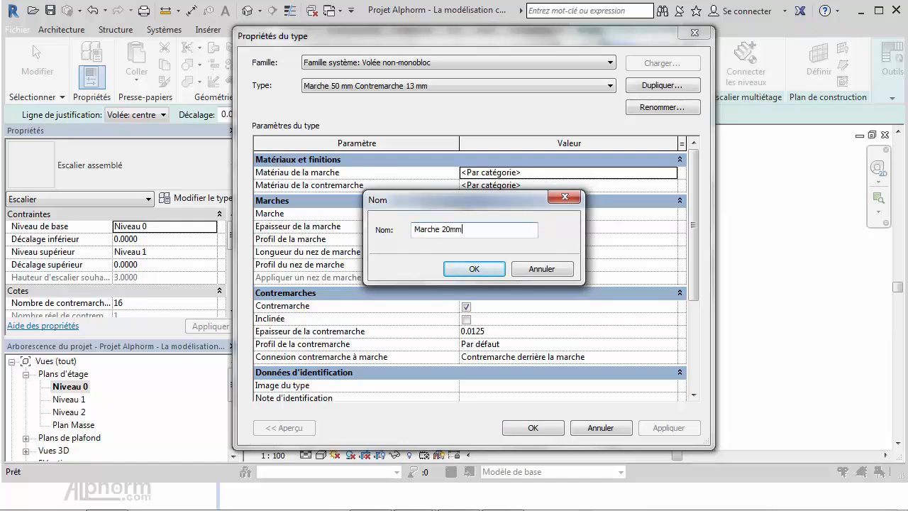
pyautogui.write(' Contrmarche 10mm')
pyautogui.click(482, 270)
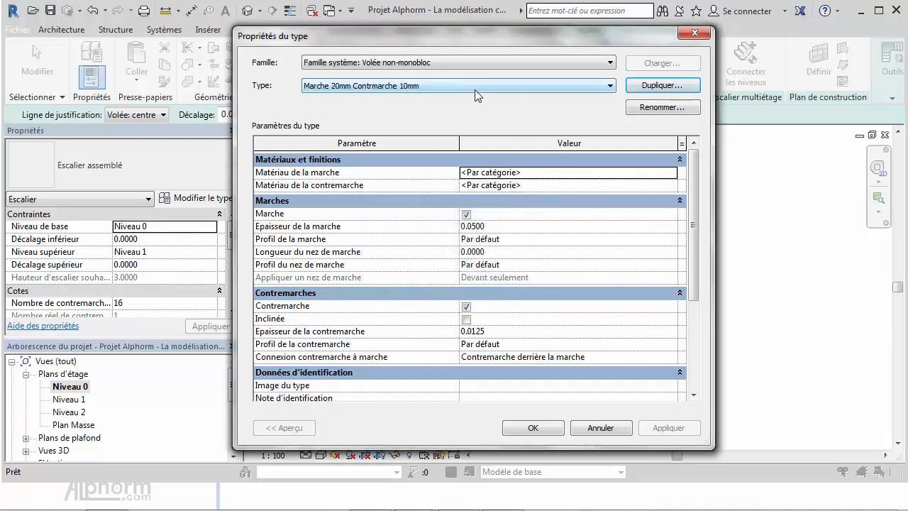
# Correct the spelling of the new run type's name to "Marche 20mm Contremarche 10mm".
pyautogui.click(661, 107)
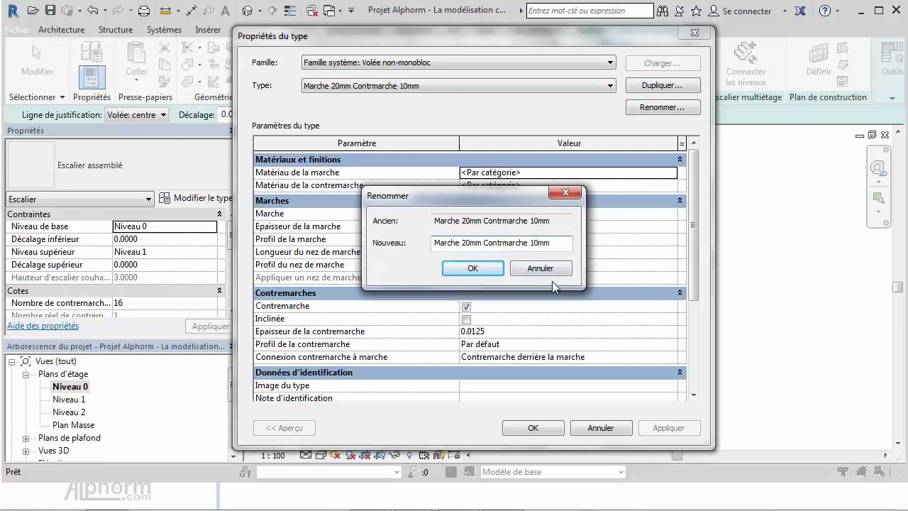
pyautogui.write('e')
pyautogui.click(473, 268)
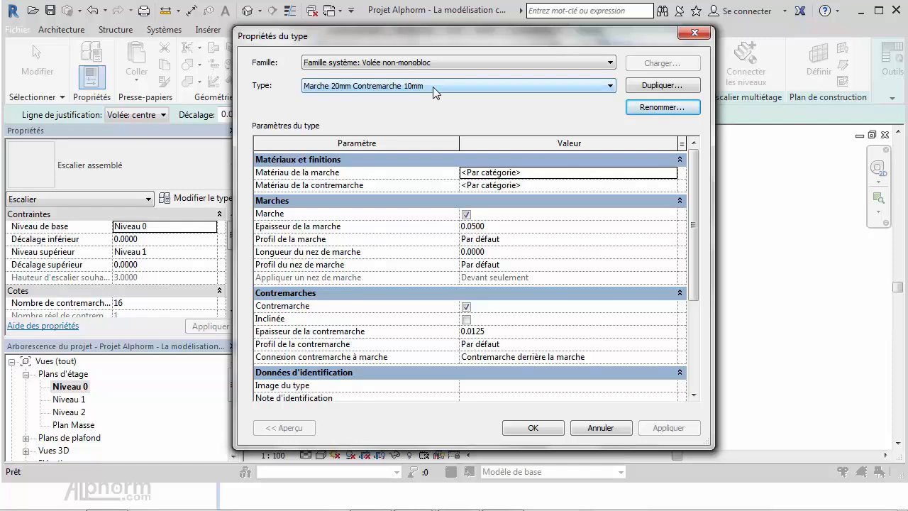
# Search the materials for "Métall" and assign Platelage métallique as the run type's tread material.
pyautogui.click(514, 174)
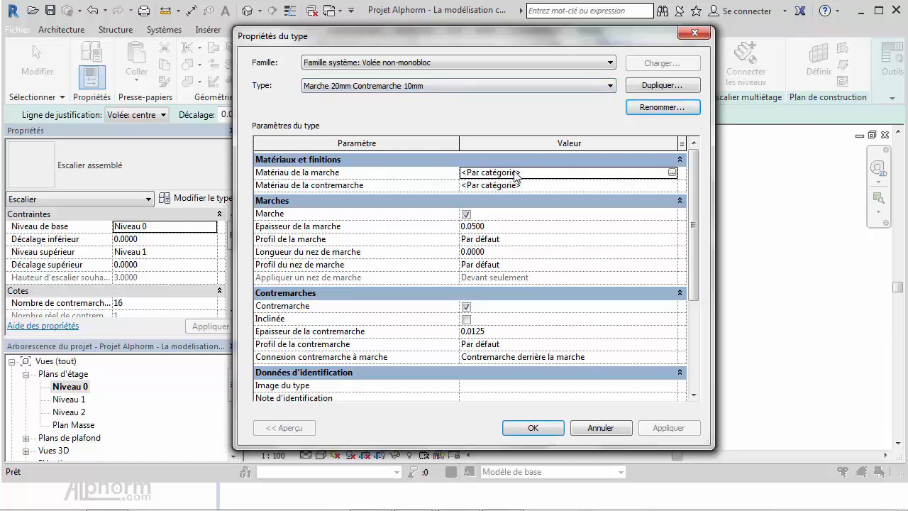
pyautogui.click(672, 172)
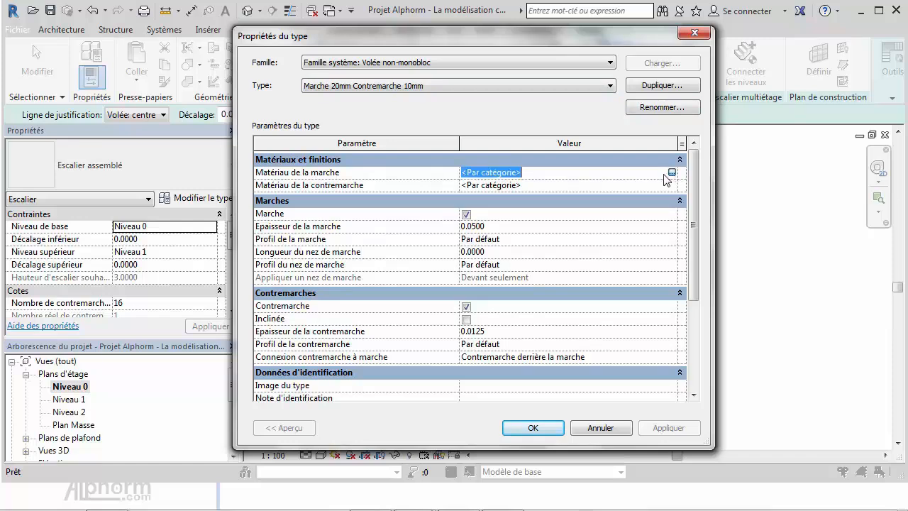
pyautogui.click(671, 171)
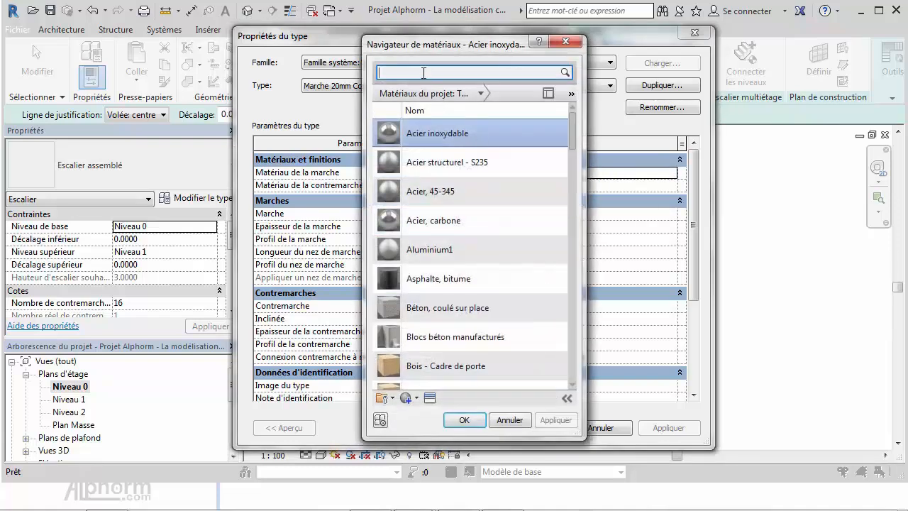
pyautogui.write('Méta')
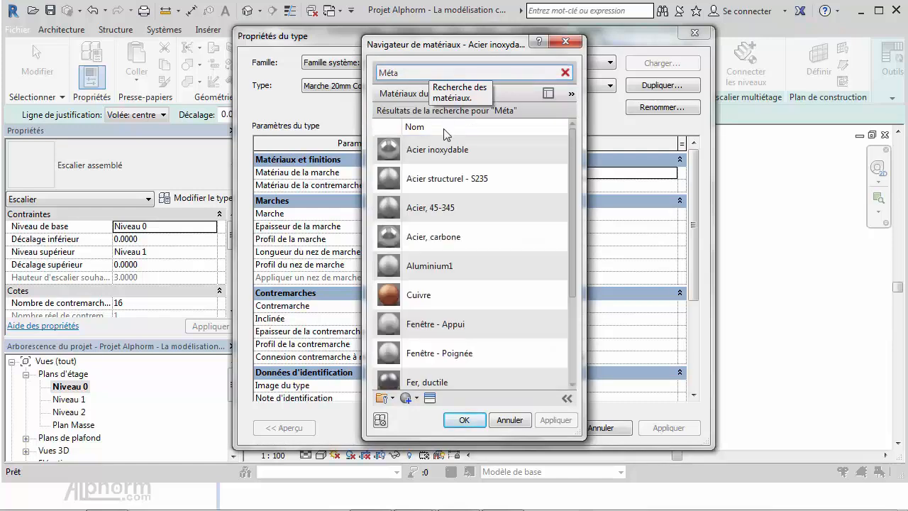
pyautogui.write('ll')
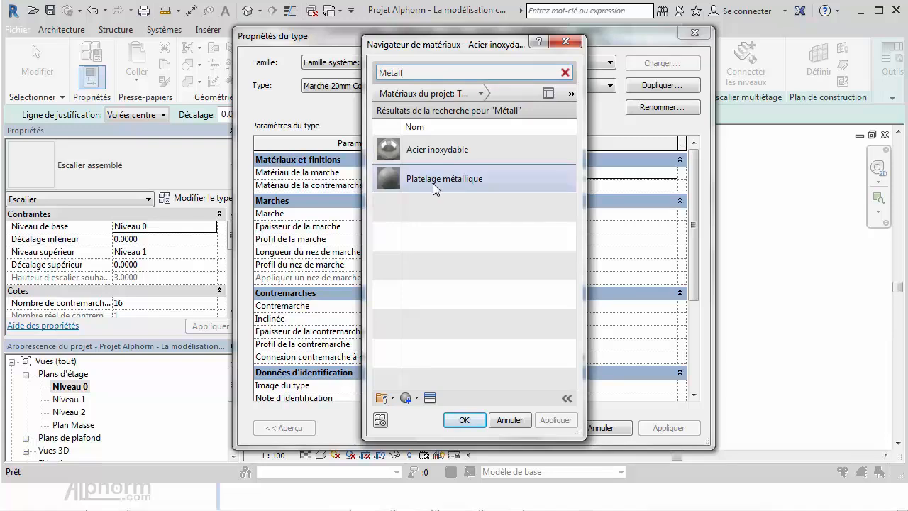
pyautogui.click(435, 183)
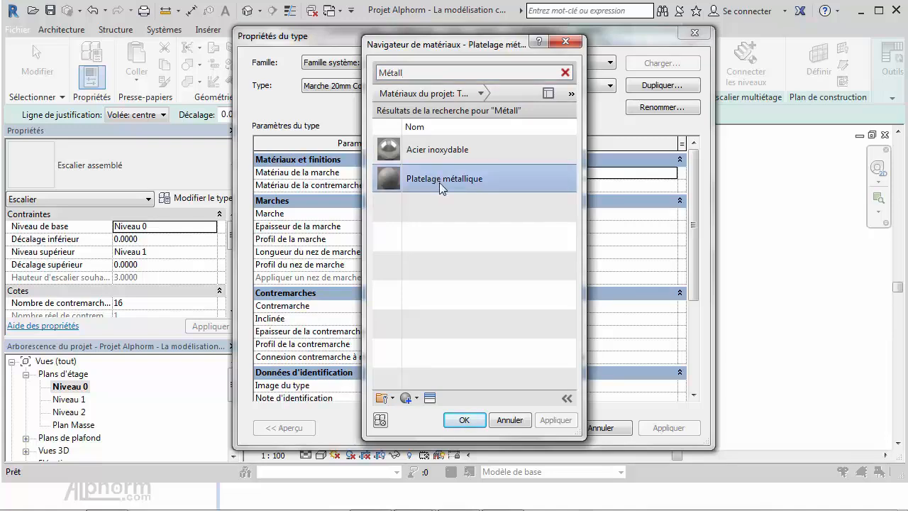
pyautogui.doubleClick(432, 178)
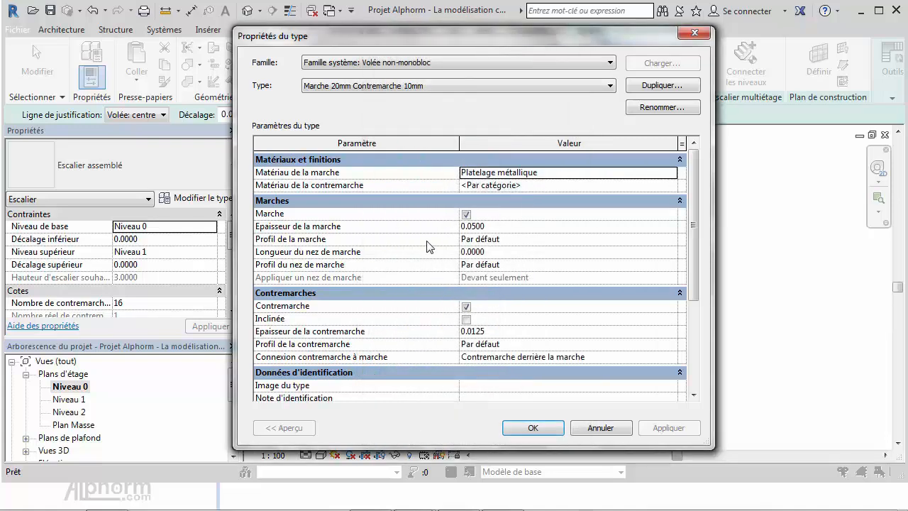
# Assign Platelage métallique as the run type's riser material.
pyautogui.click(574, 184)
pyautogui.click(672, 185)
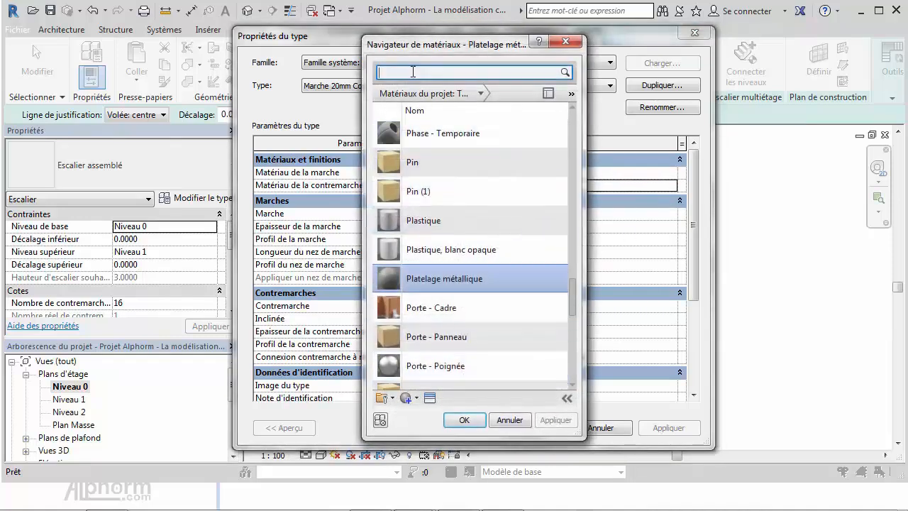
pyautogui.doubleClick(459, 276)
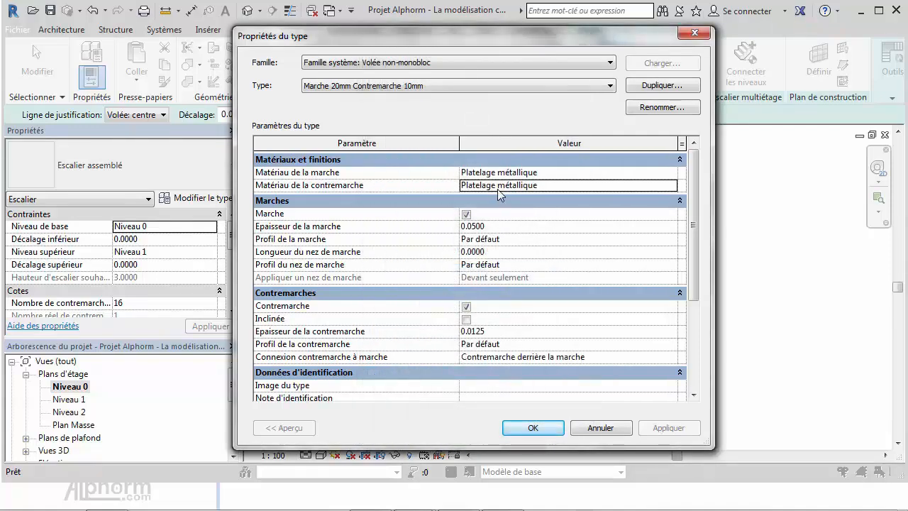
# Set the run type's tread thickness to 0.0200 and choose Par défaut as the nosing profile.
pyautogui.click(474, 227)
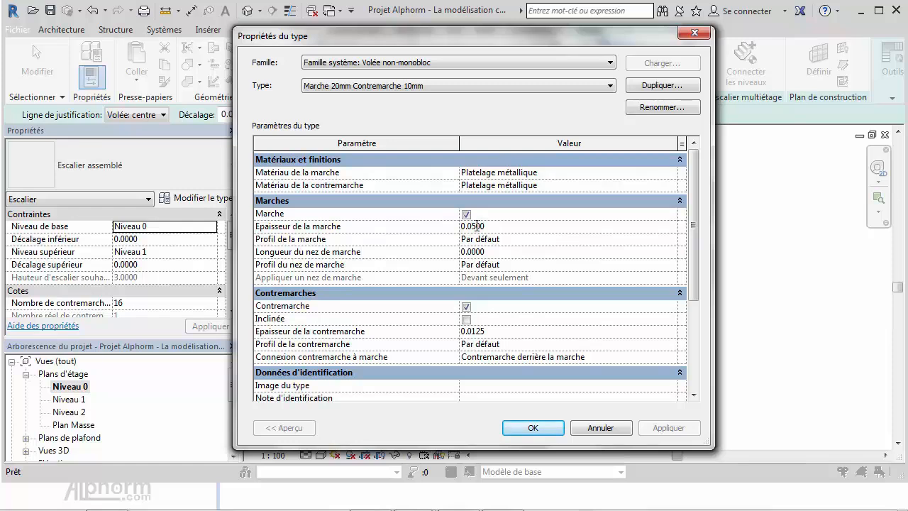
pyautogui.press('BackSpace')
pyautogui.write('2')
pyautogui.moveTo(372, 261)
pyautogui.moveTo(273, 271)
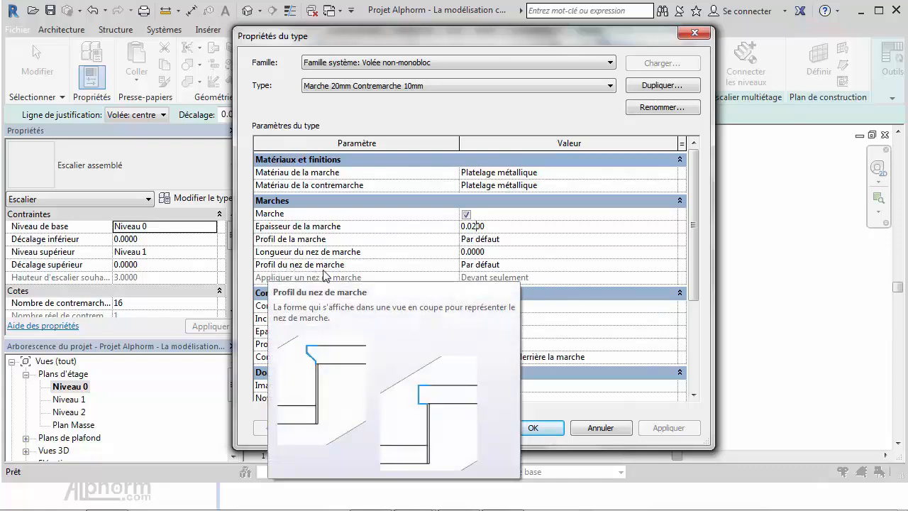
pyautogui.moveTo(314, 268)
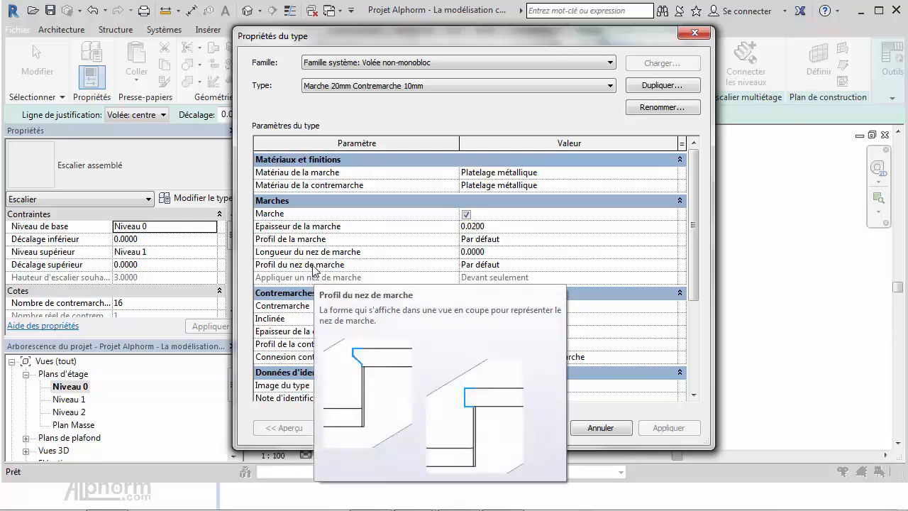
pyautogui.click(486, 268)
pyautogui.click(671, 266)
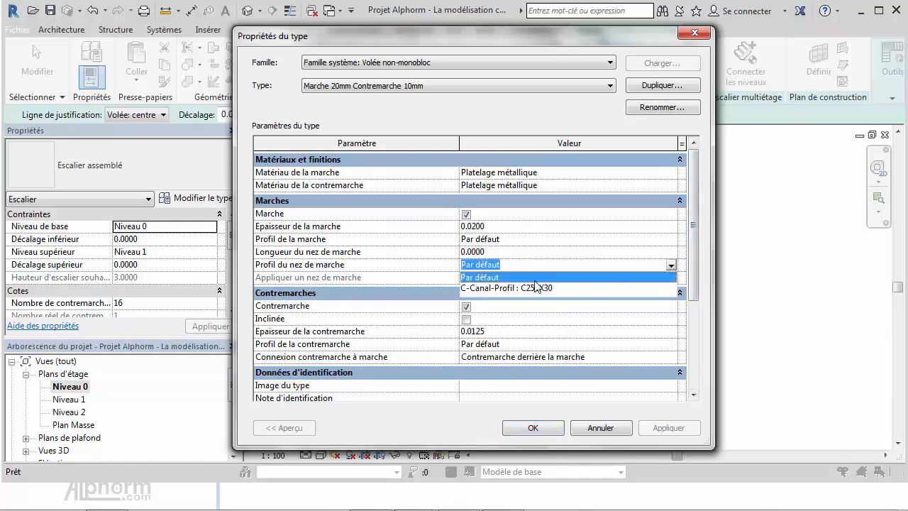
pyautogui.click(479, 279)
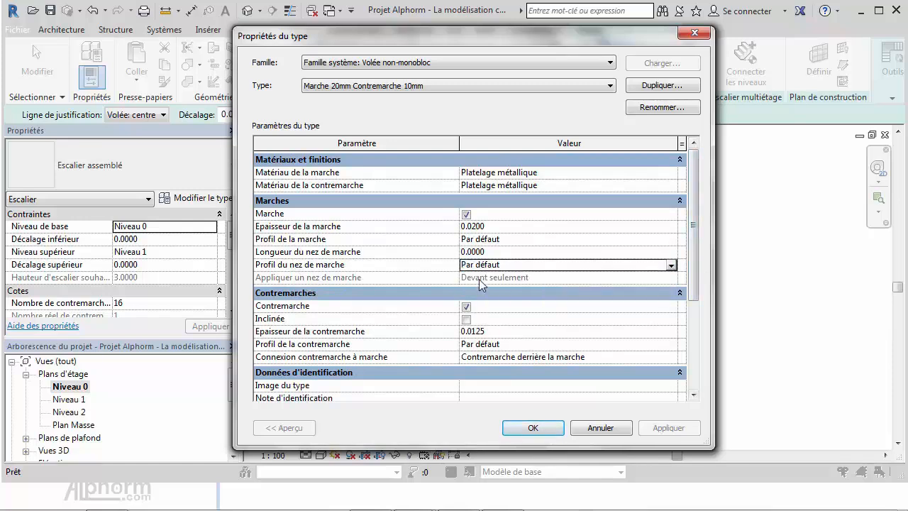
# Set the run type's riser thickness to 0.0100.
pyautogui.click(479, 331)
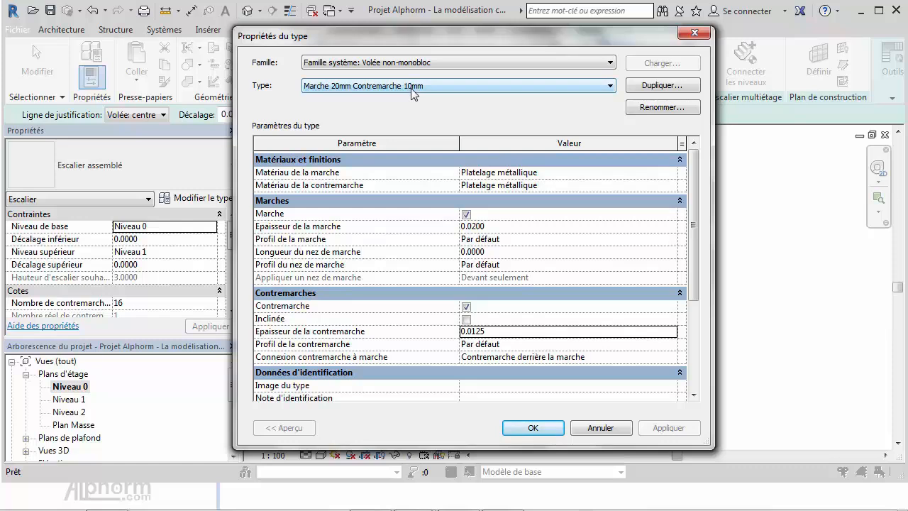
pyautogui.doubleClick(497, 331)
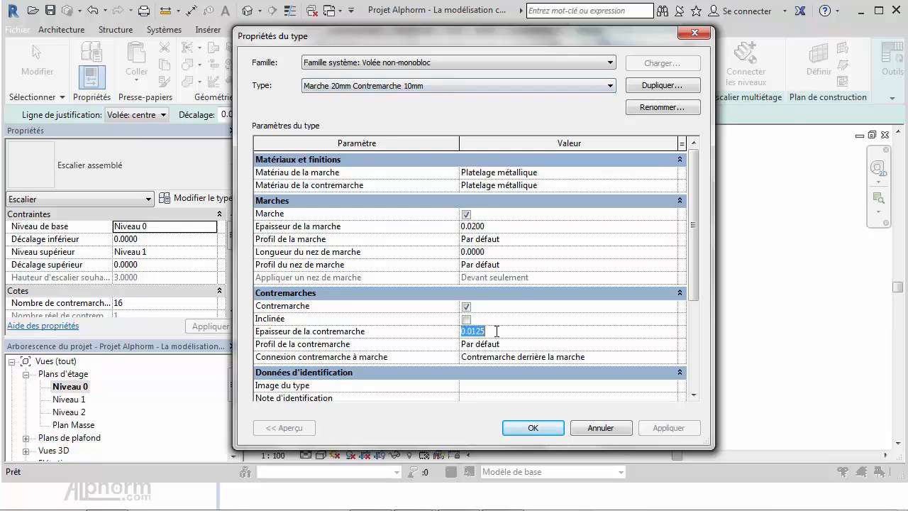
pyautogui.click(497, 331)
pyautogui.click(526, 347)
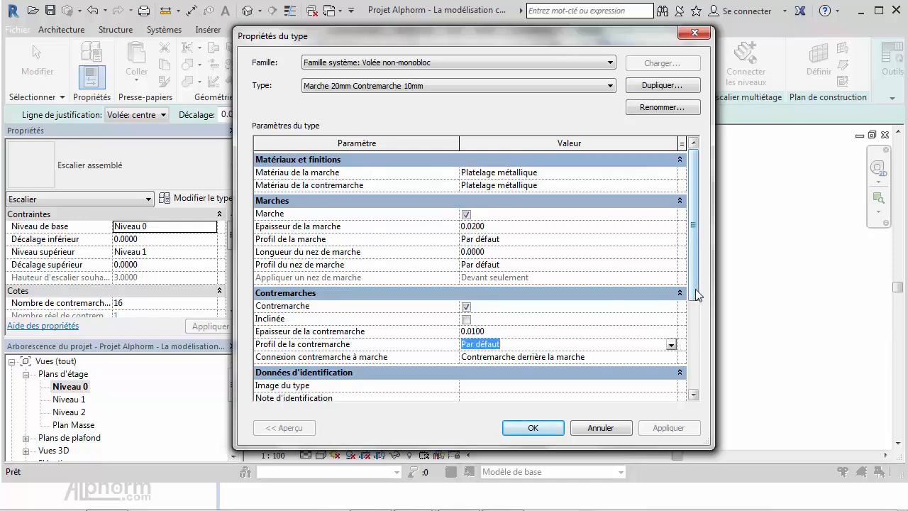
# Choose Contremarche derrière la marche as the riser-to-tread connection and accept the run type's properties.
pyautogui.moveTo(698, 301); pyautogui.dragTo(702, 355)
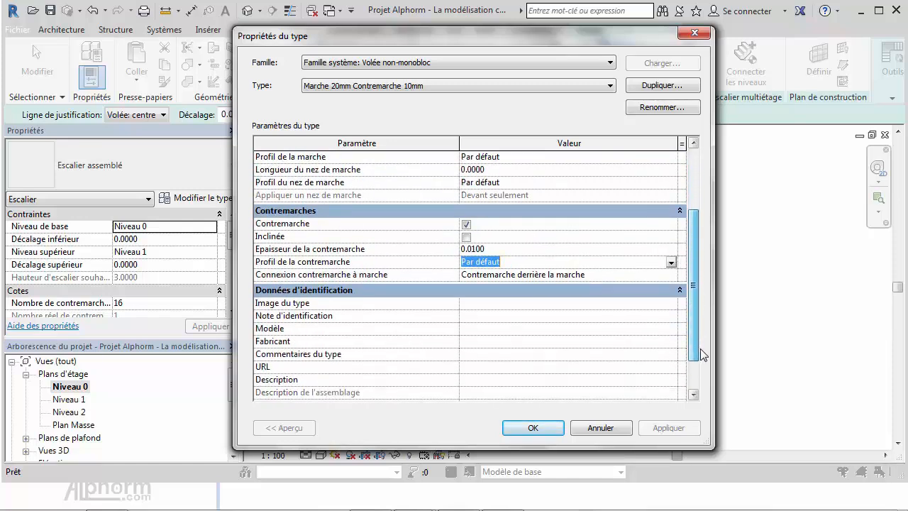
pyautogui.click(611, 272)
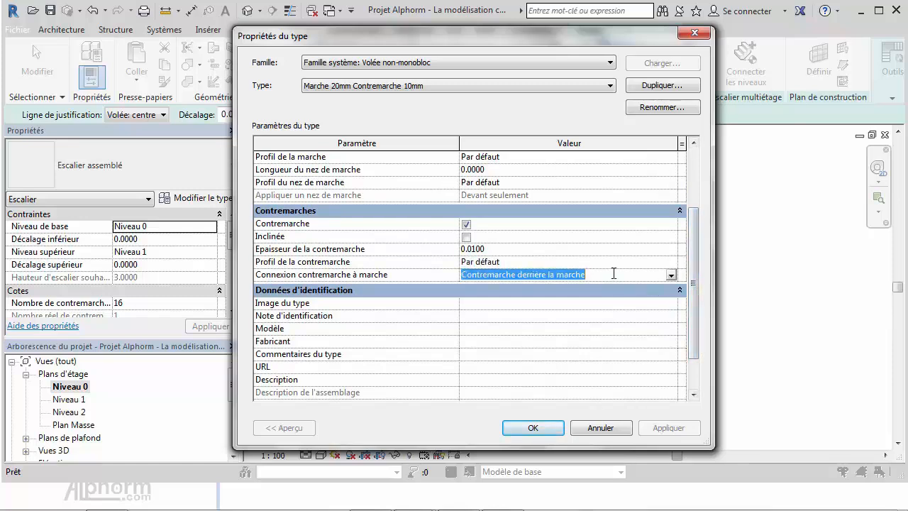
pyautogui.click(670, 275)
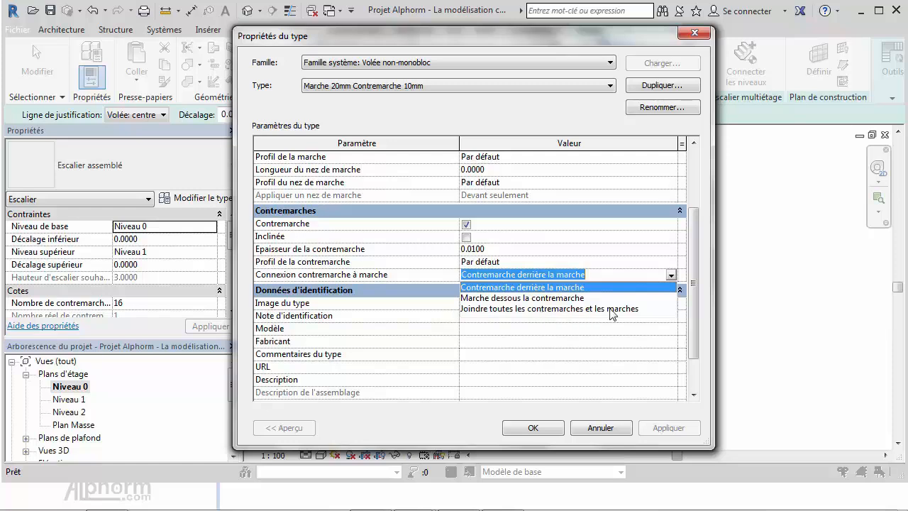
pyautogui.click(552, 287)
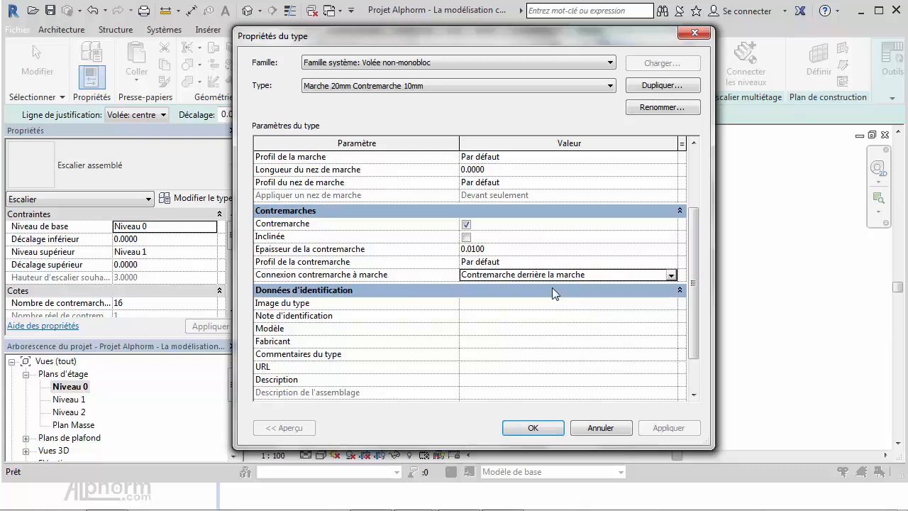
pyautogui.scroll(-2, 468, 304)
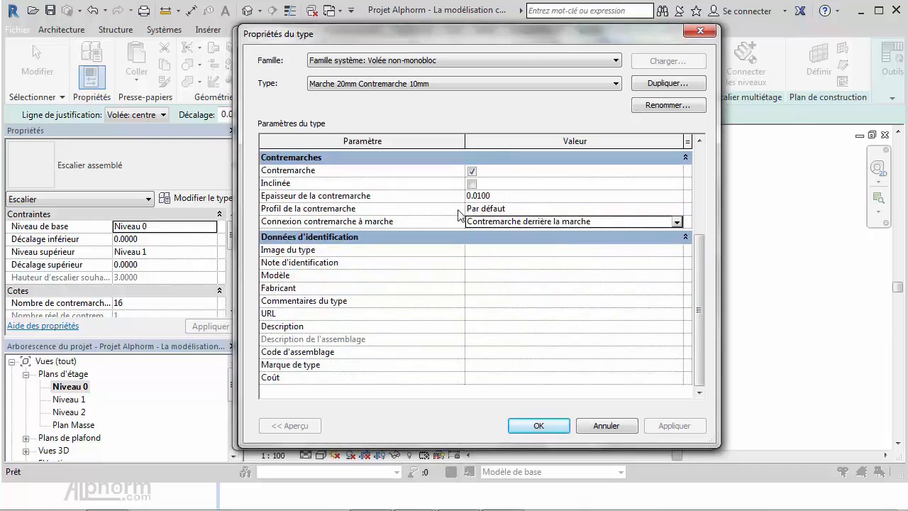
pyautogui.click(566, 432)
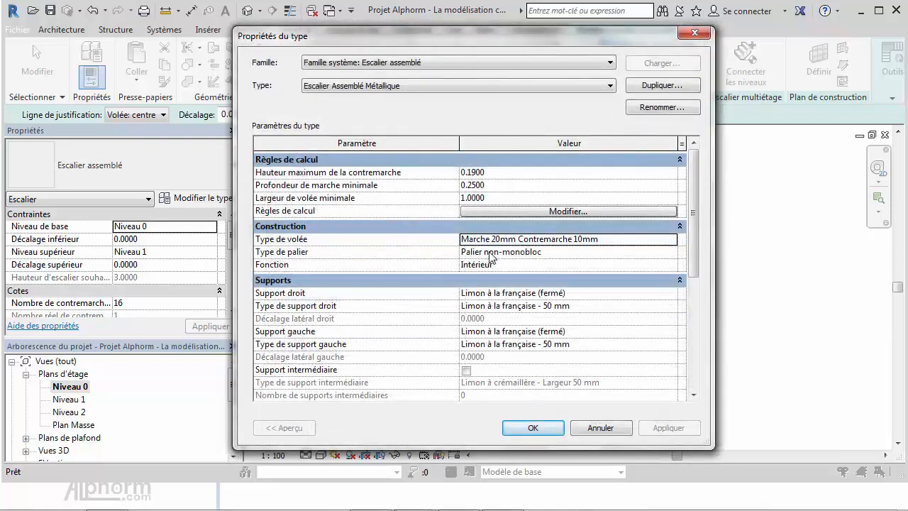
# Review the properties of the Palier non-monobloc landing type and the available options for the stair's function.
pyautogui.click(489, 253)
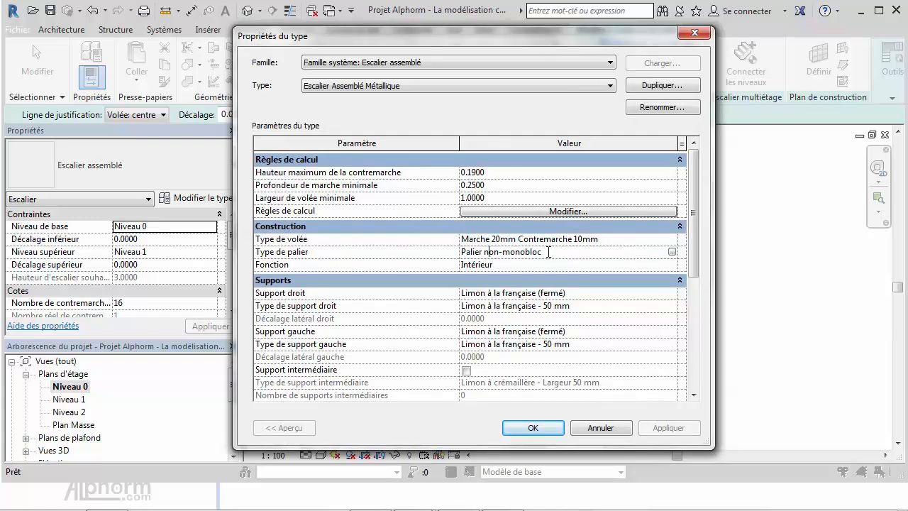
pyautogui.click(672, 252)
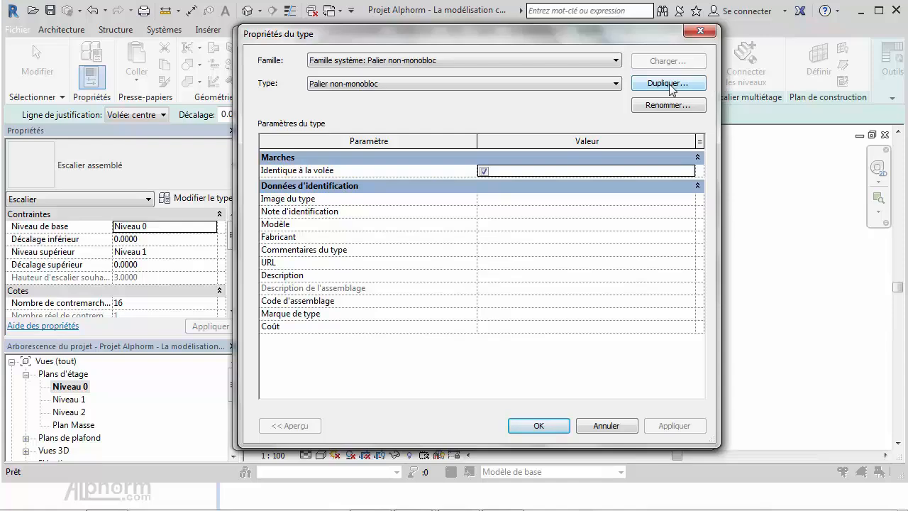
pyautogui.click(560, 428)
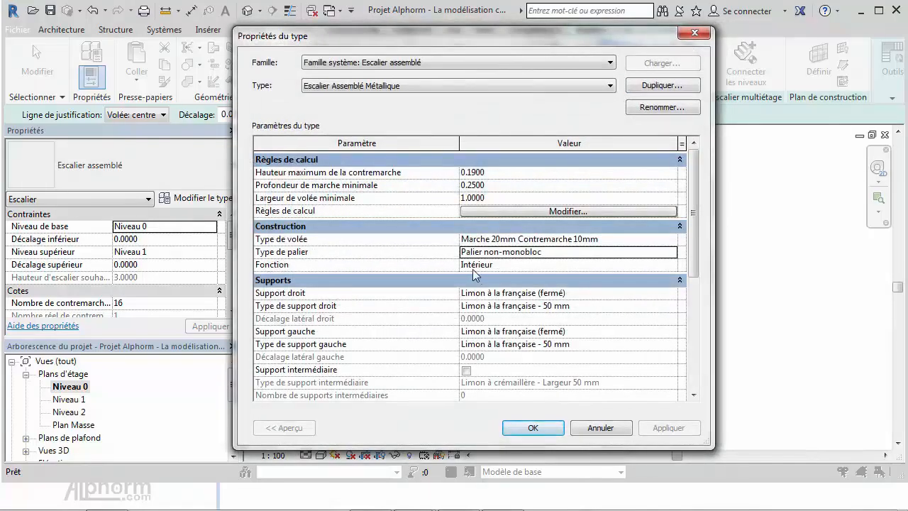
pyautogui.click(617, 264)
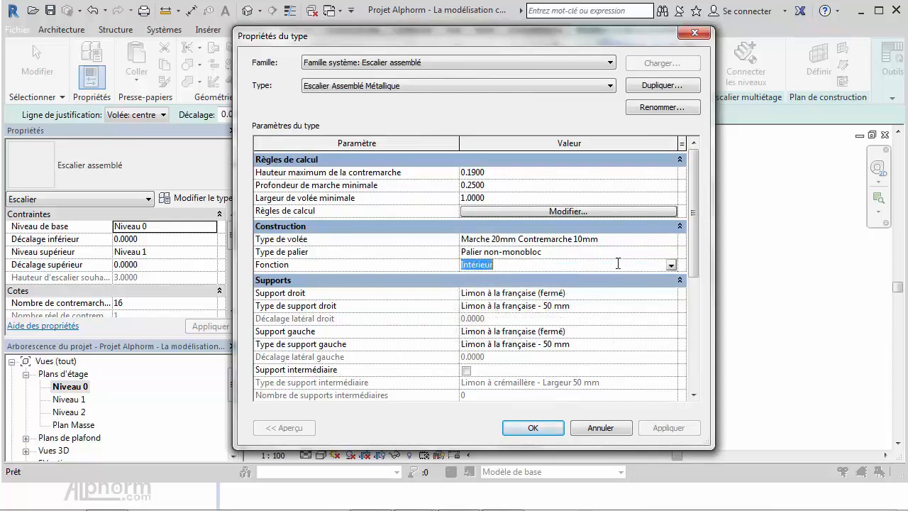
pyautogui.click(670, 265)
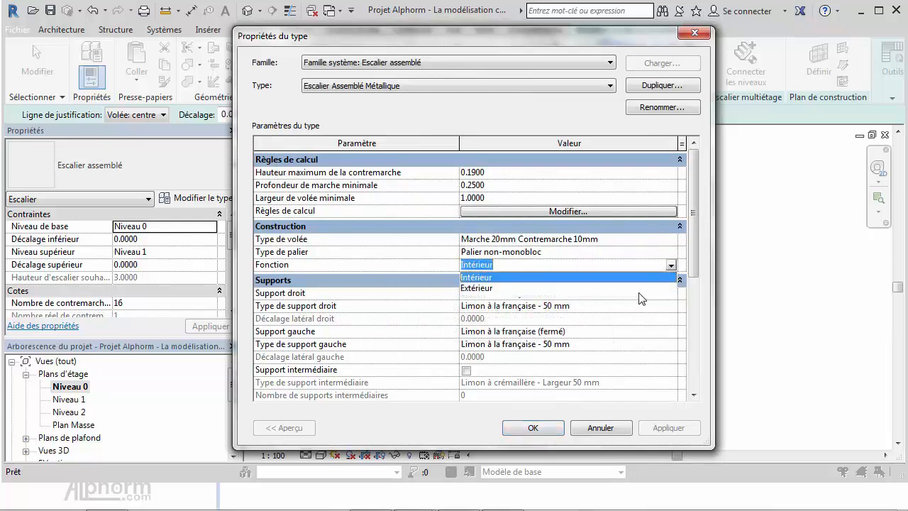
pyautogui.click(672, 267)
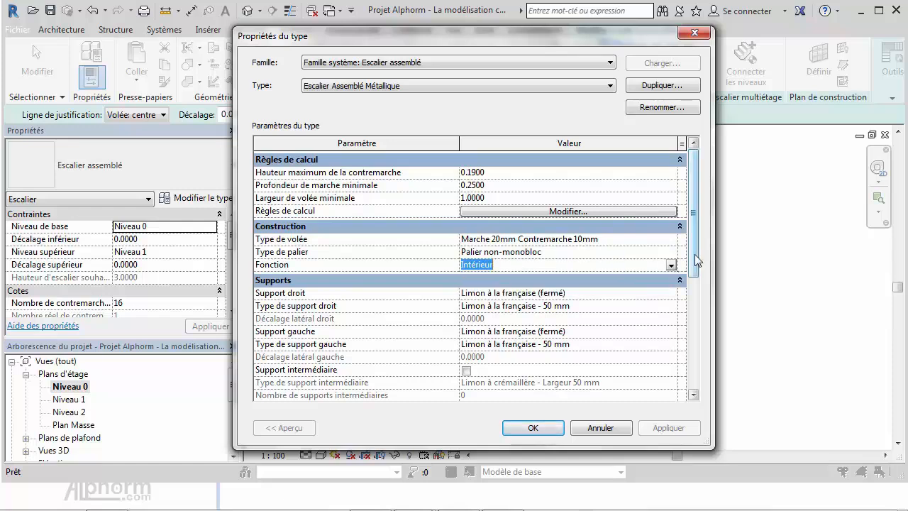
# Set both the right support and the left support of the stair type to Aucun.
pyautogui.moveTo(695, 254); pyautogui.dragTo(692, 286)
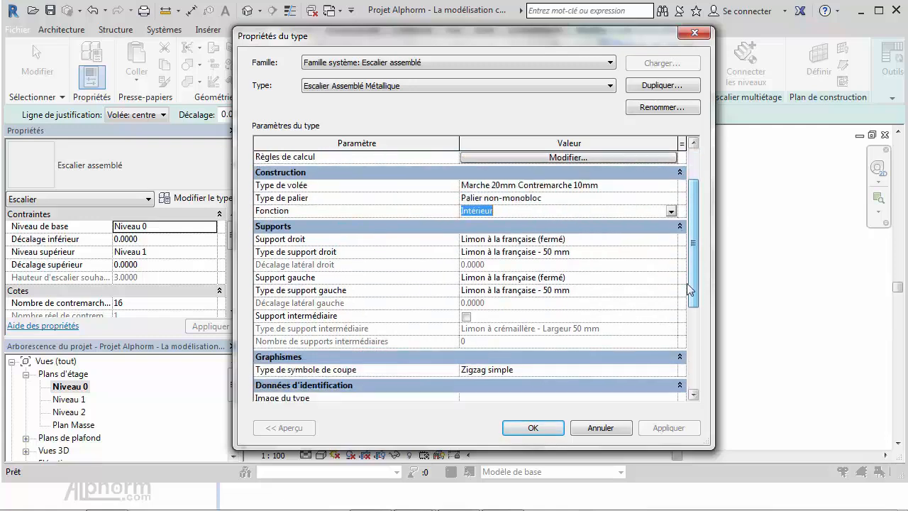
pyautogui.moveTo(292, 244)
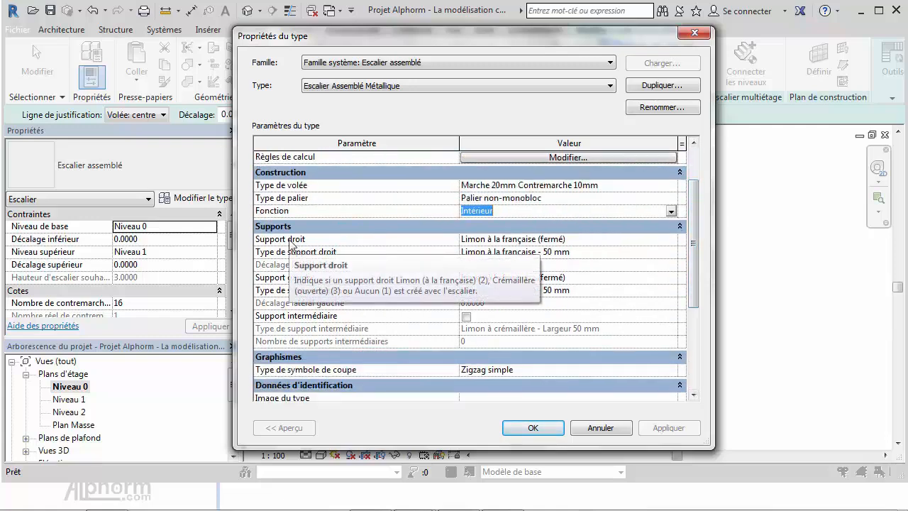
pyautogui.click(532, 241)
pyautogui.click(670, 241)
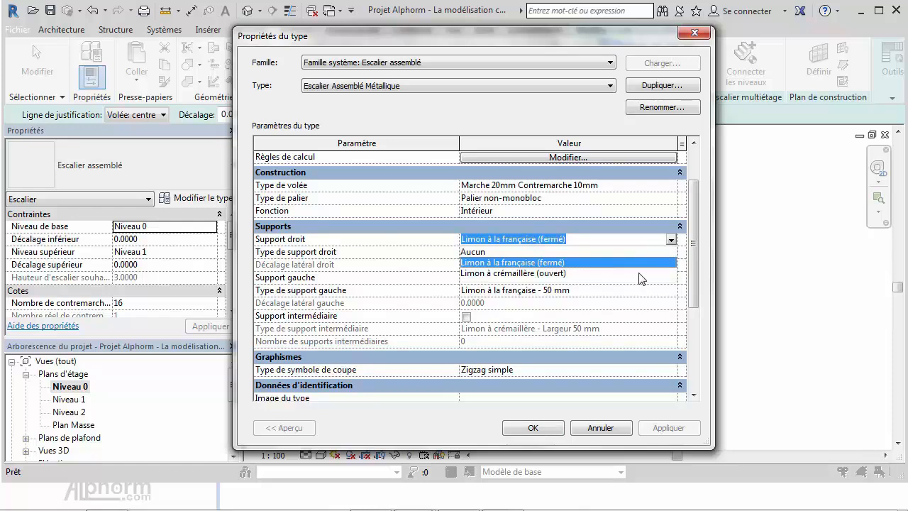
pyautogui.click(478, 254)
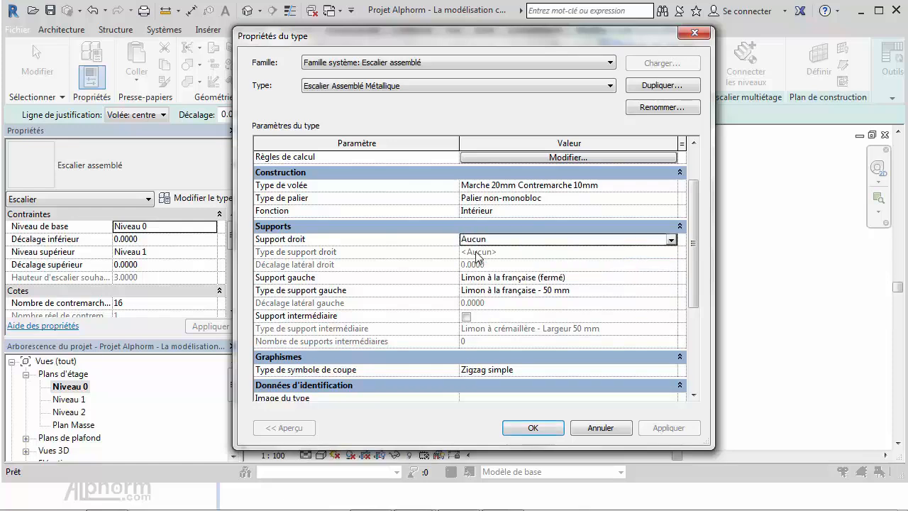
pyautogui.click(487, 279)
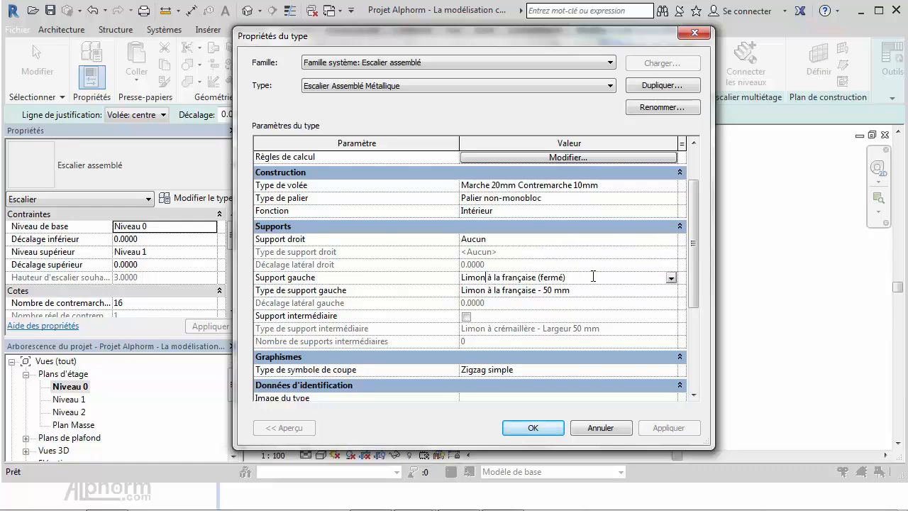
pyautogui.click(671, 279)
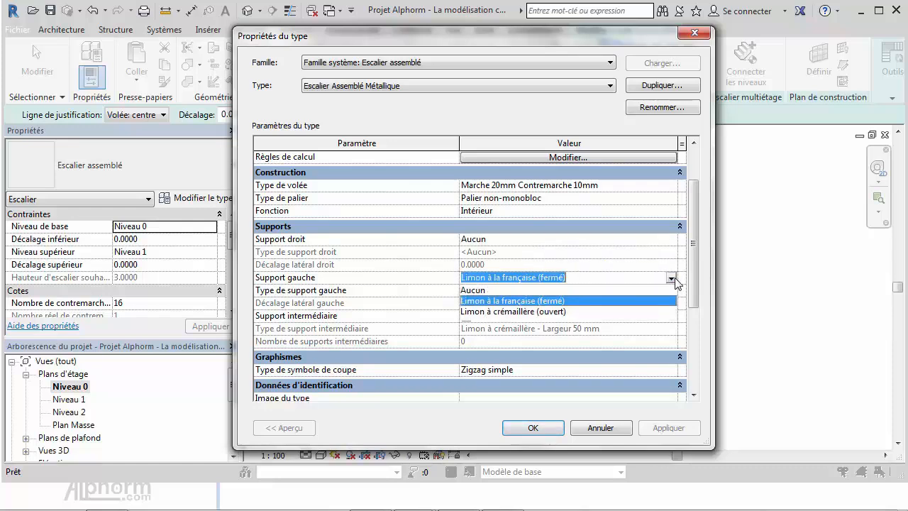
pyautogui.click(482, 291)
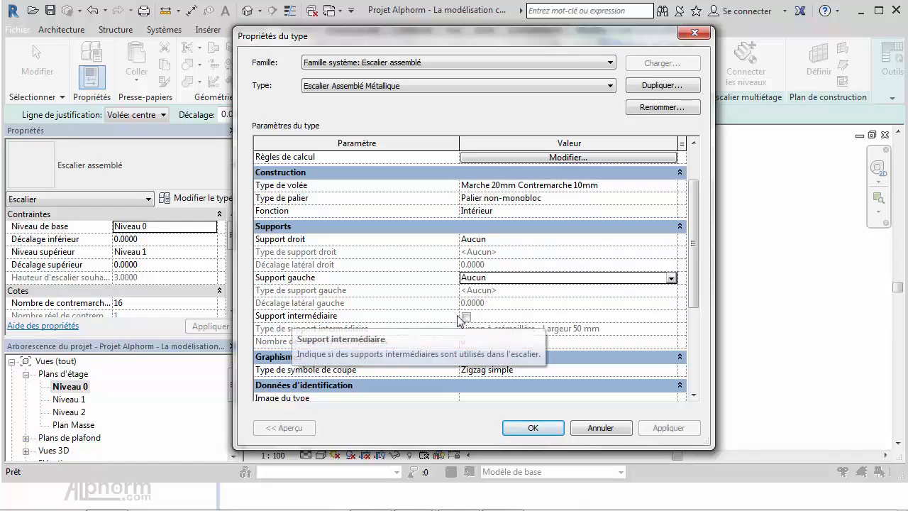
# Enable the intermediate support and duplicate its type under the name "Limon à crémaillère - Largeur 20 mm".
pyautogui.click(466, 317)
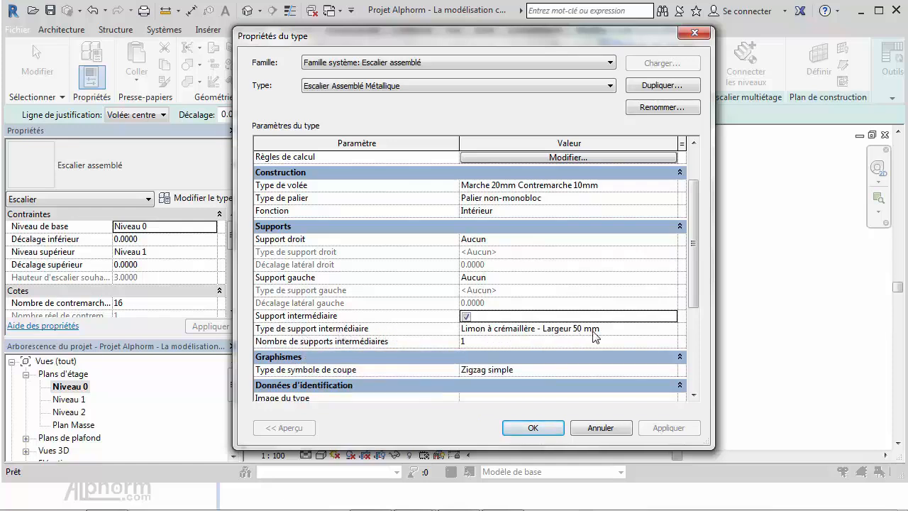
pyautogui.click(638, 335)
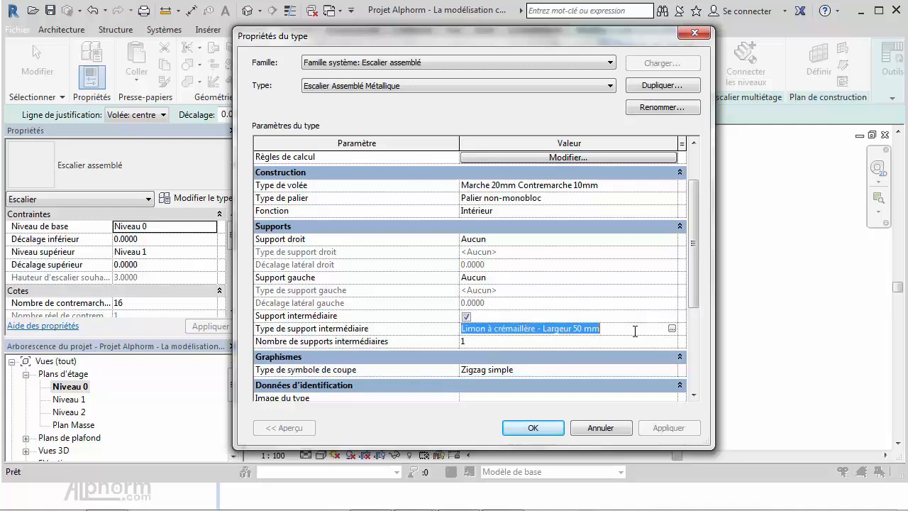
pyautogui.click(673, 329)
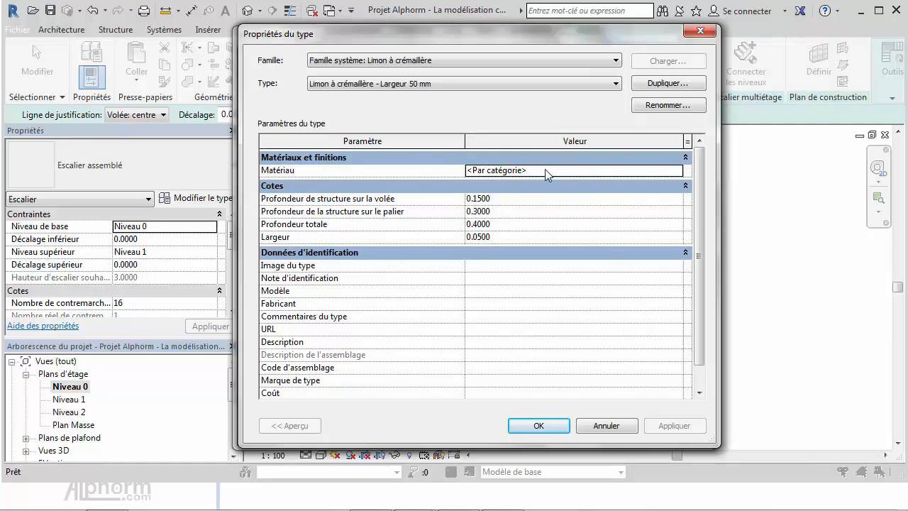
pyautogui.click(655, 86)
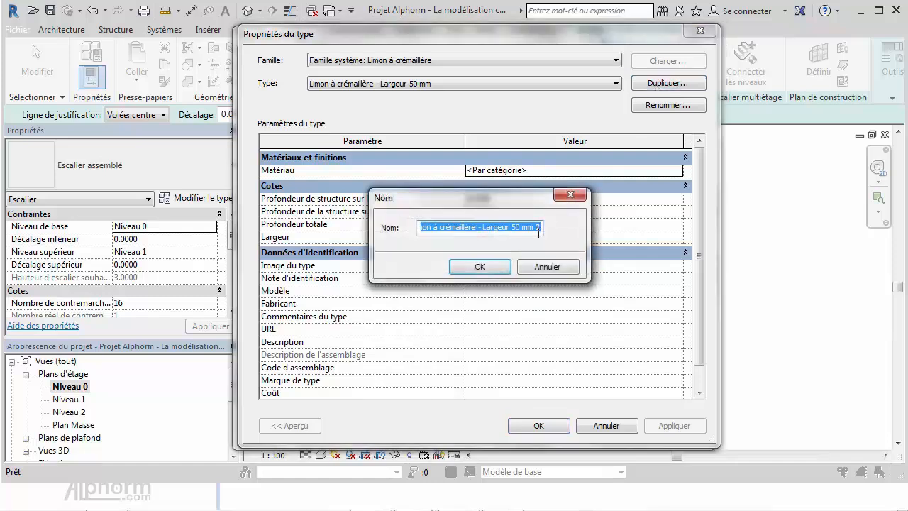
pyautogui.click(517, 227)
pyautogui.press('BackSpace')
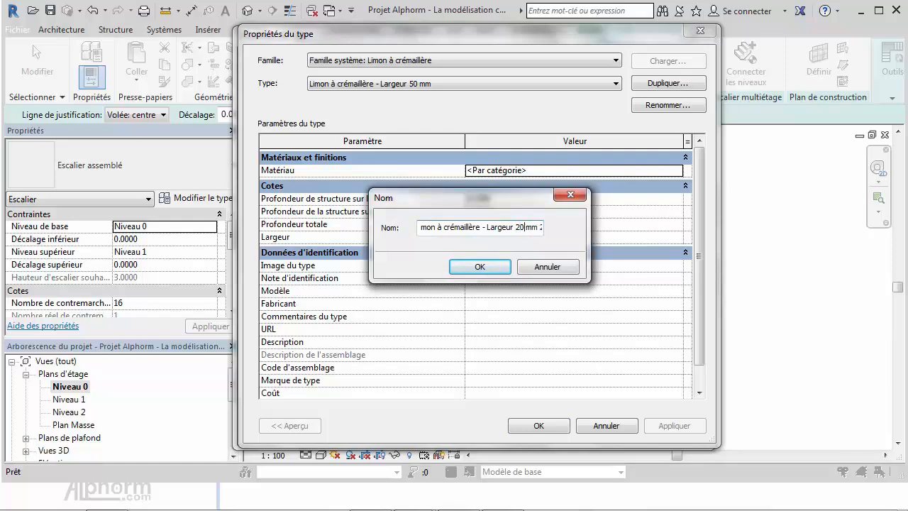
pyautogui.write('2')
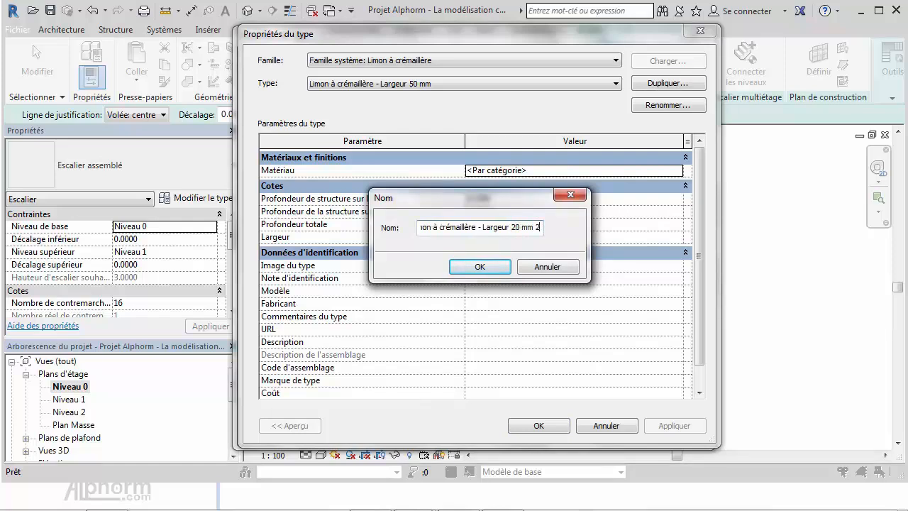
pyautogui.press('BackSpace')
pyautogui.press('BackSpace')
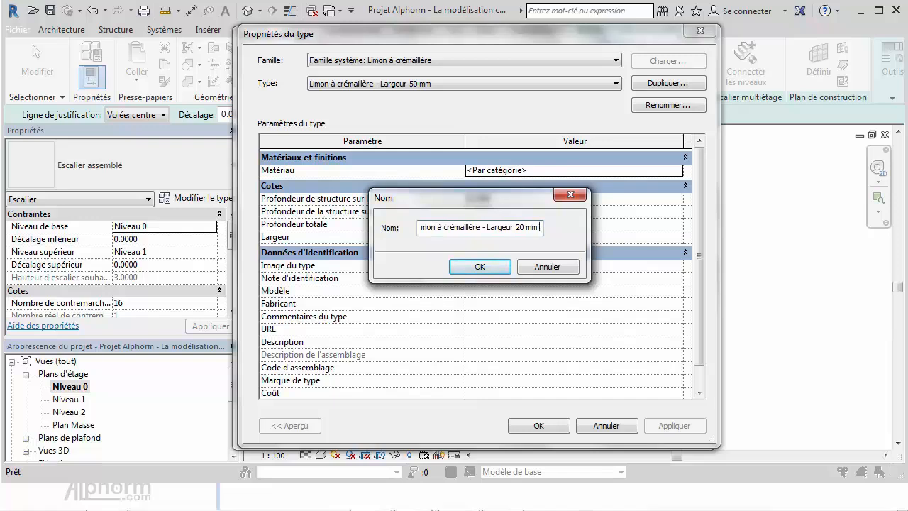
pyautogui.click(470, 268)
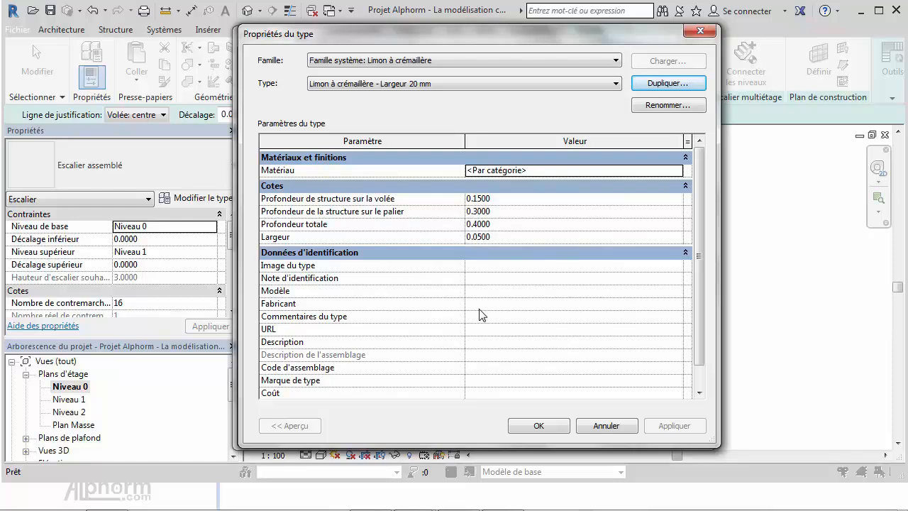
# Assign the Platelage métallique material to the Limon à crémaillère - Largeur 20 mm support type.
pyautogui.click(549, 171)
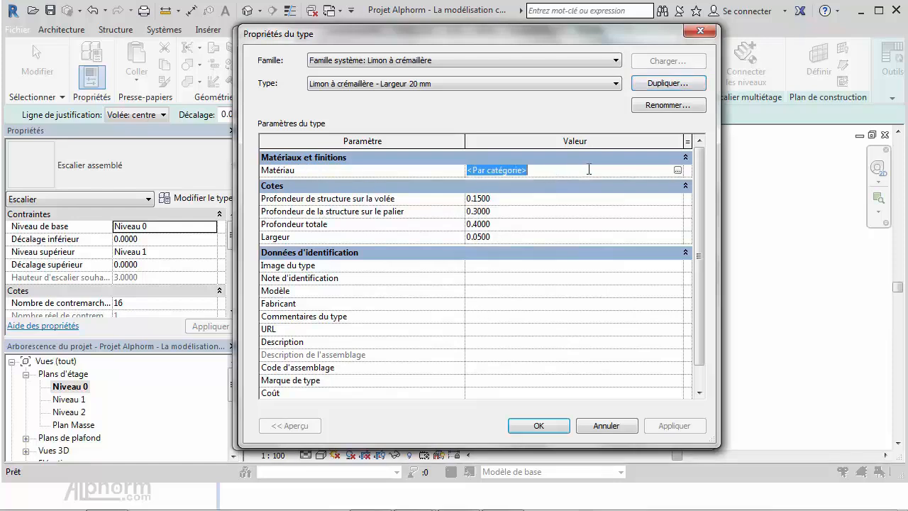
pyautogui.click(677, 172)
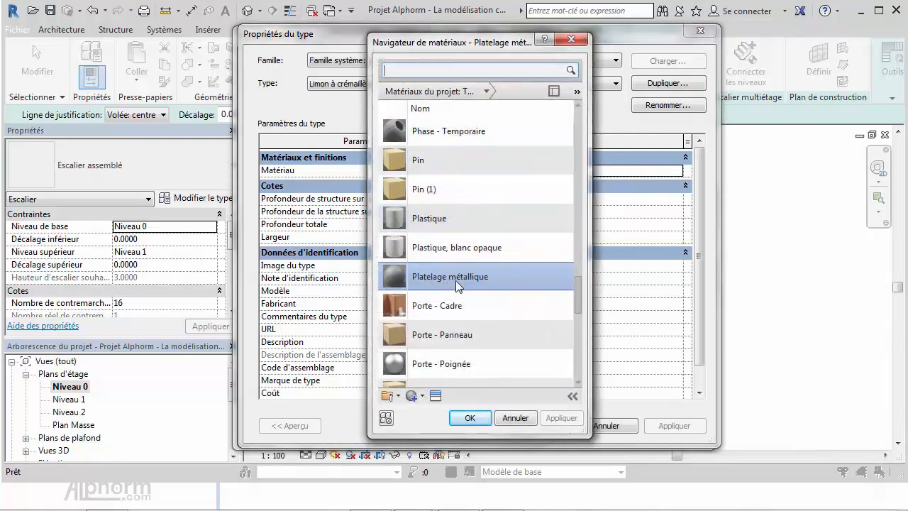
pyautogui.doubleClick(456, 282)
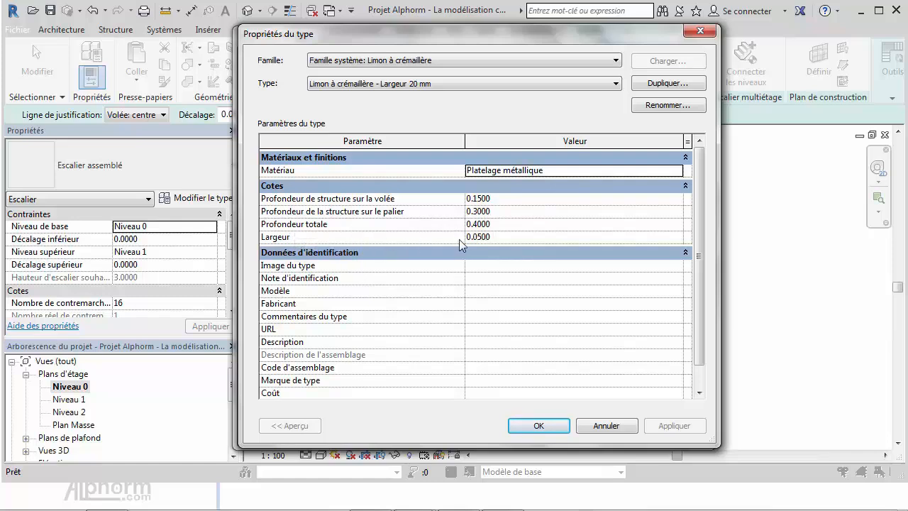
# Set the stringer type's Largeur to 0.0200 and accept the properties of both the stringer type and the stair type.
pyautogui.click(482, 236)
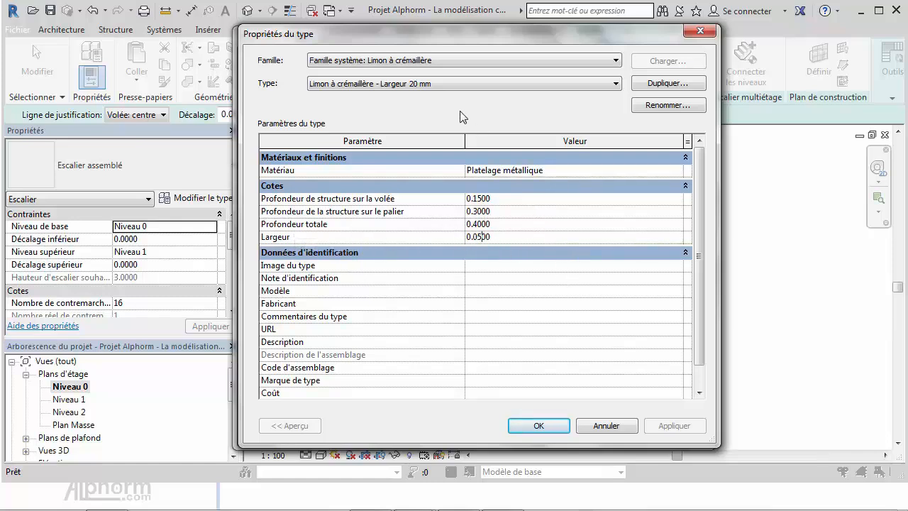
pyautogui.click(417, 85)
pyautogui.press('BackSpace')
pyautogui.write('2')
pyautogui.click(526, 427)
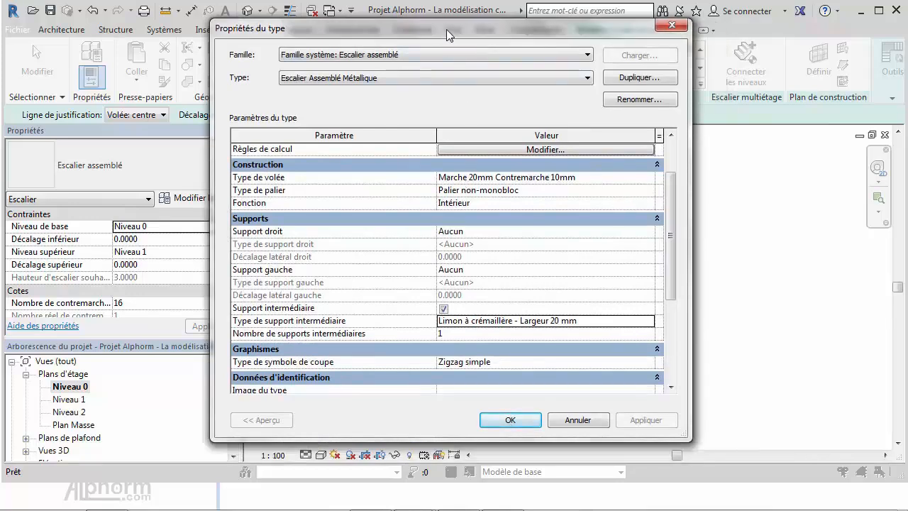
pyautogui.click(511, 420)
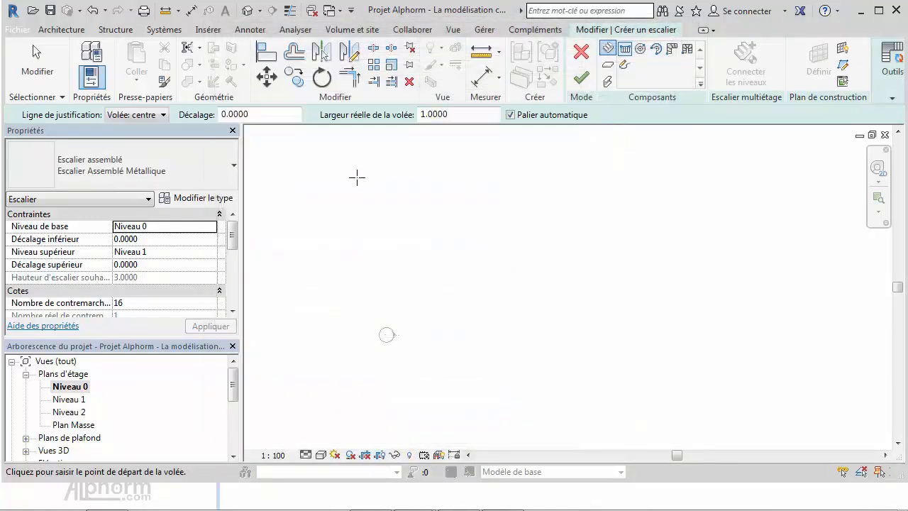